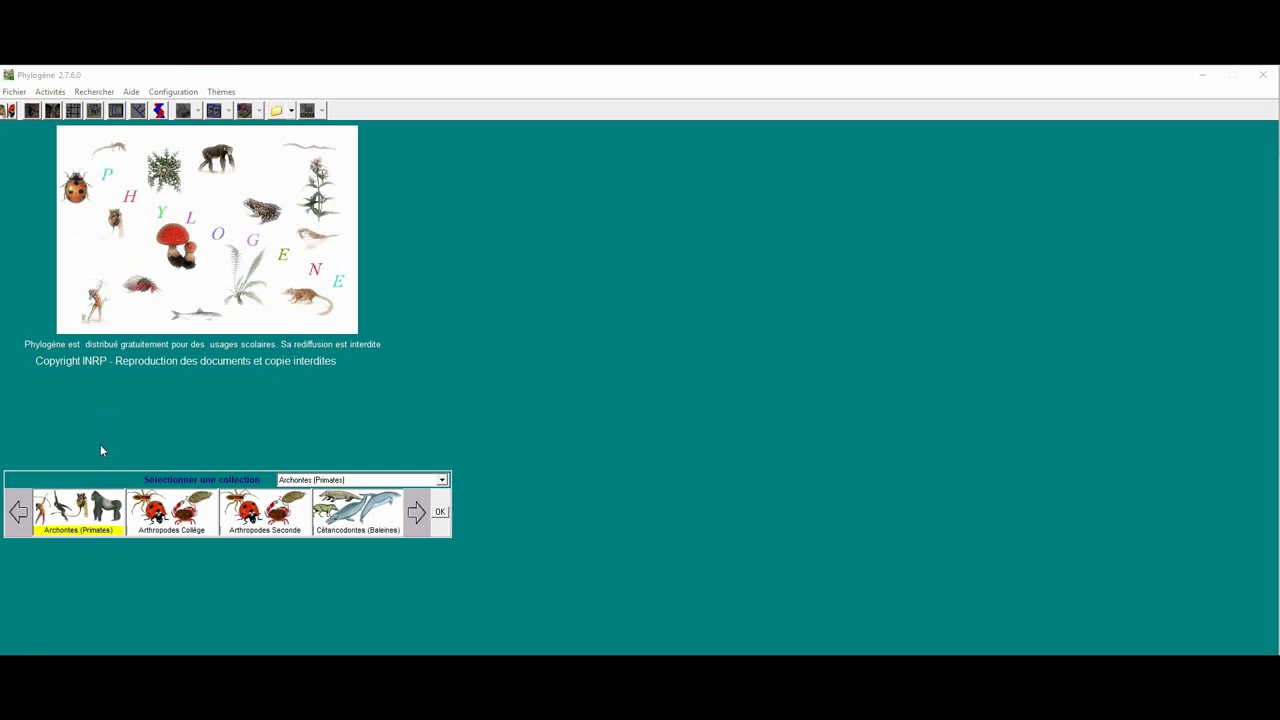
# Look through the available species collections in the selection list
pyautogui.click(15, 91)
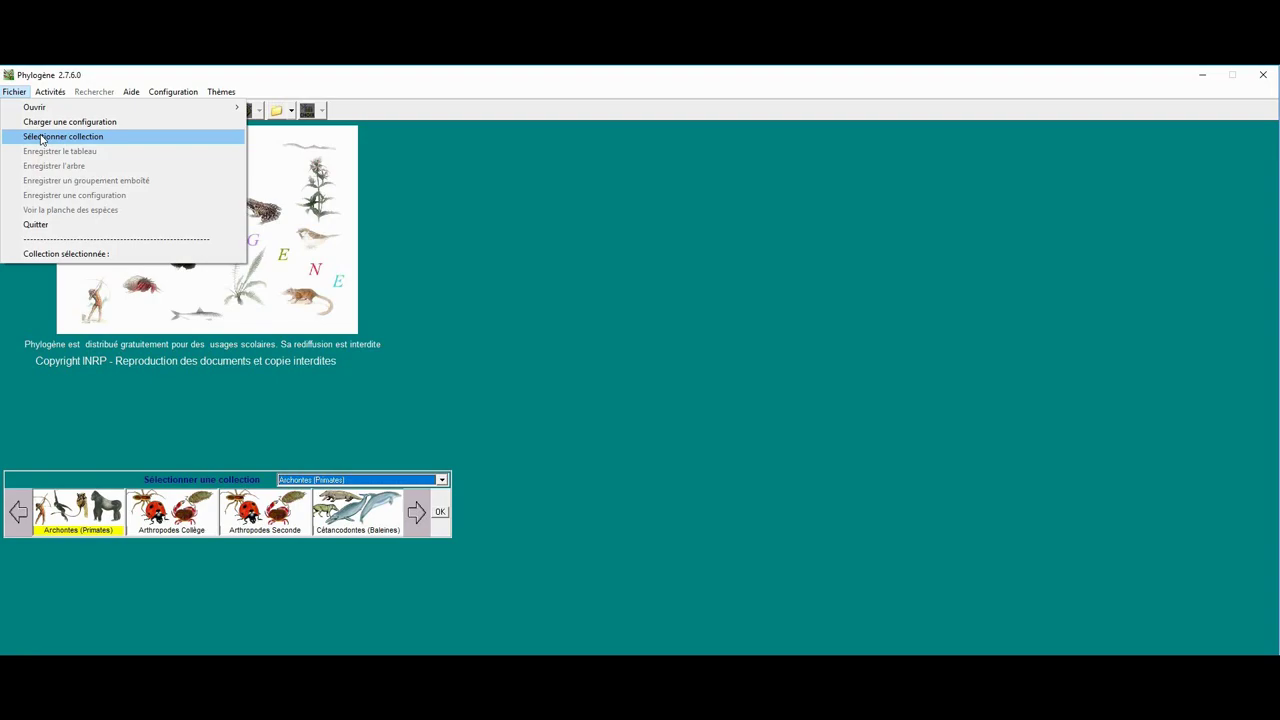
pyautogui.click(441, 479)
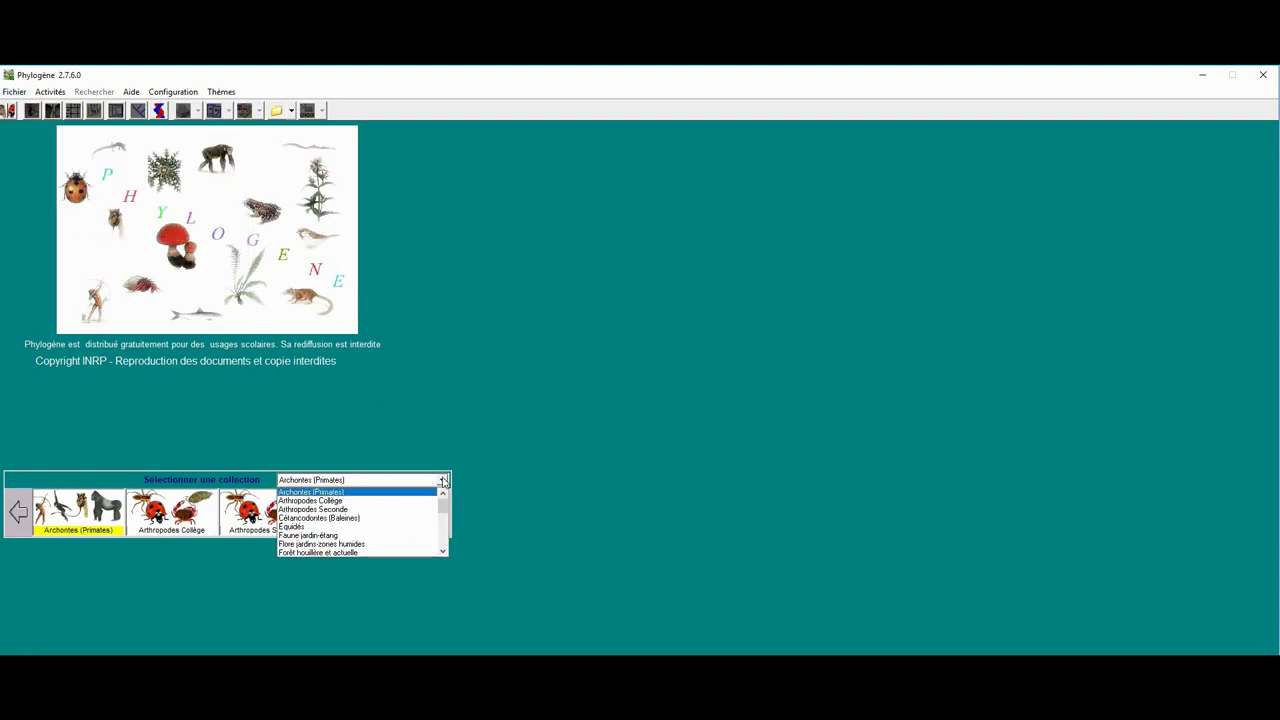
pyautogui.moveTo(446, 511)
pyautogui.mouseDown()
pyautogui.moveTo(444, 540)
pyautogui.moveTo(443, 507)
pyautogui.mouseUp()
pyautogui.click(441, 479)
pyautogui.click(417, 512)
pyautogui.click(417, 512)
pyautogui.click(417, 512)
pyautogui.click(417, 512)
pyautogui.click(19, 512)
pyautogui.click(19, 512)
pyautogui.click(19, 512)
pyautogui.click(19, 512)
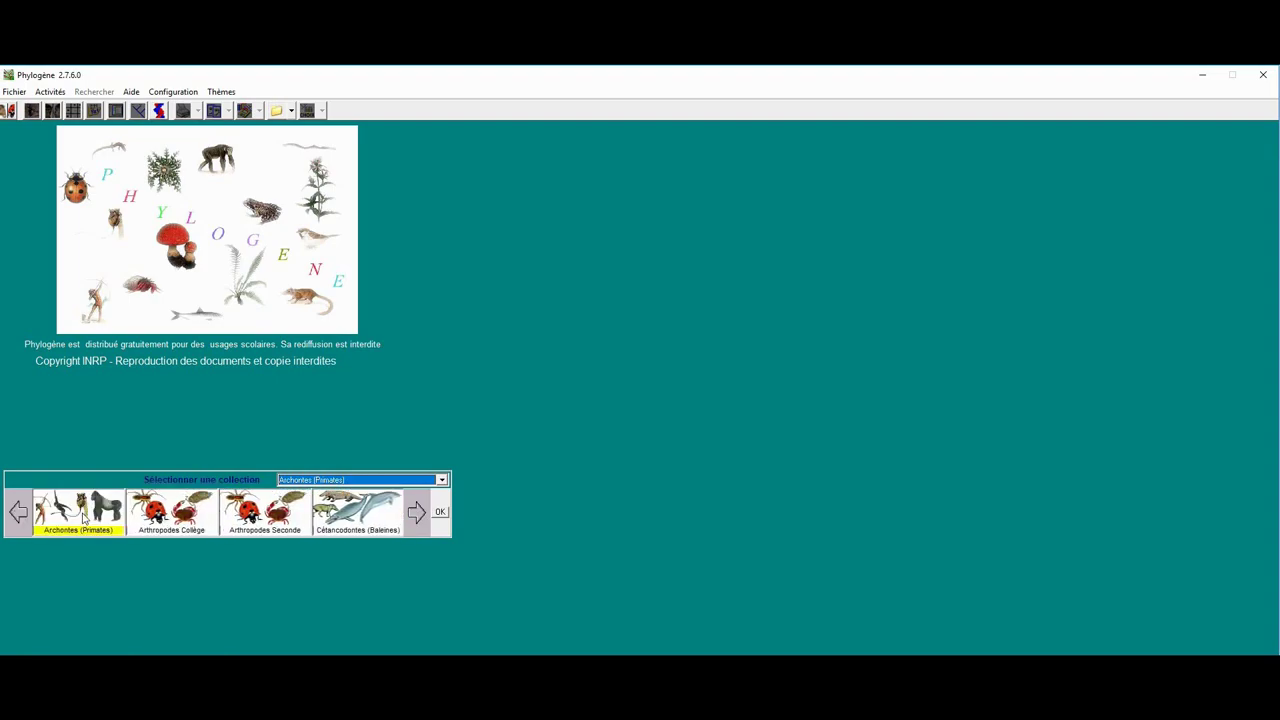
# Load the Archontes (Primates) collection and start a character matrix with Babouin, Bonobo, Chimpanzé and Gibbon
pyautogui.click(440, 513)
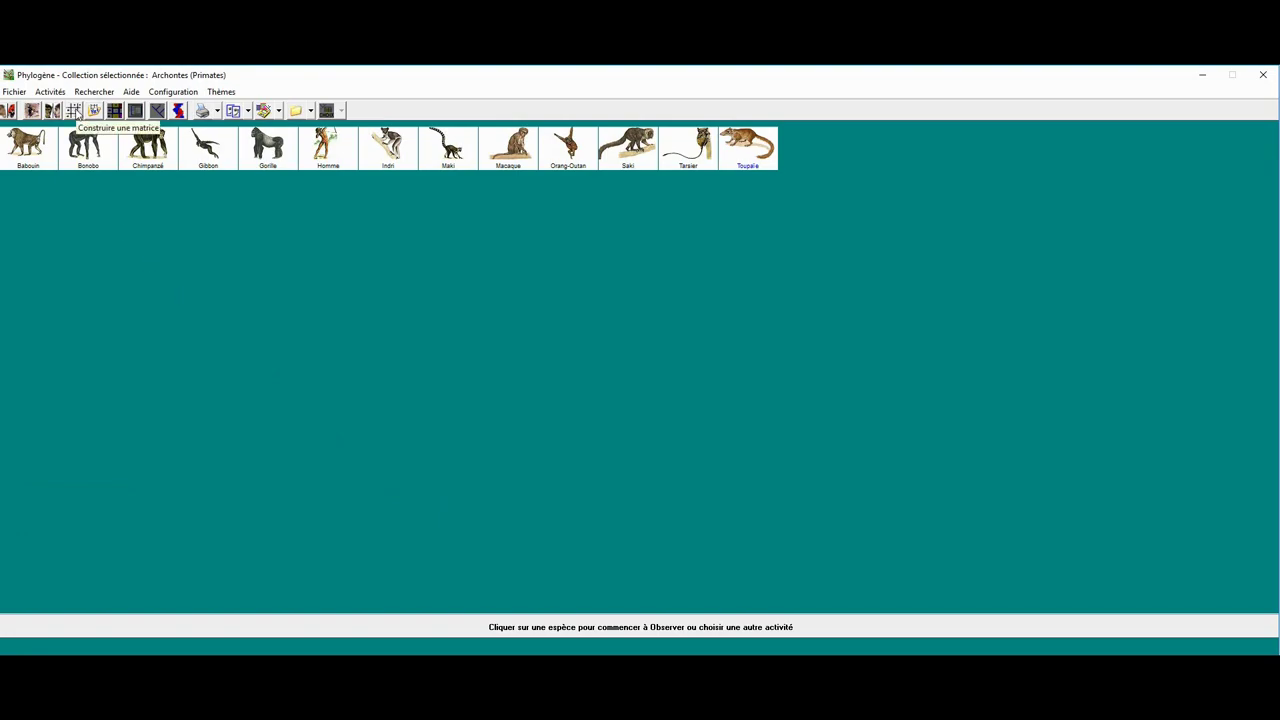
pyautogui.click(74, 111)
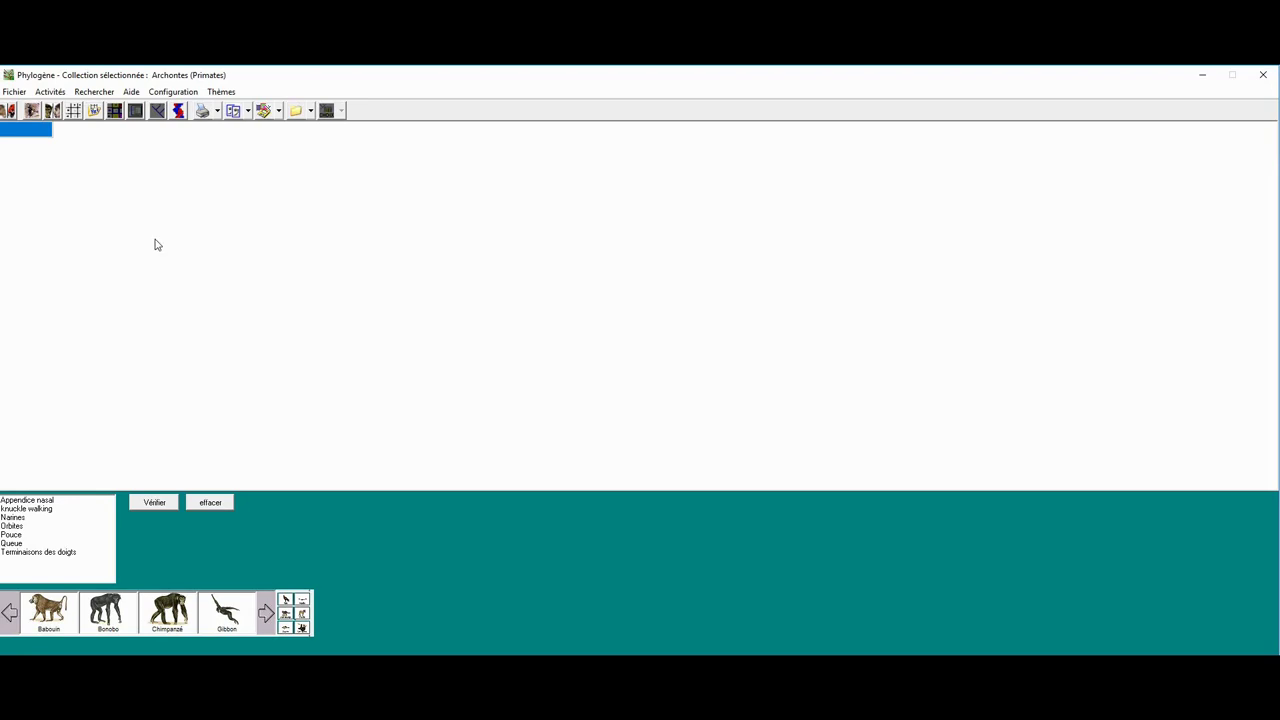
pyautogui.click(42, 618)
pyautogui.click(122, 620)
pyautogui.click(165, 618)
pyautogui.click(214, 618)
# Add the species Gorille, Homme, Macaque, Orang-Outan and Toupaie to the matrix
pyautogui.click(267, 614)
pyautogui.click(267, 614)
pyautogui.click(267, 614)
pyautogui.click(123, 624)
pyautogui.click(162, 622)
pyautogui.click(263, 615)
pyautogui.click(263, 615)
pyautogui.click(263, 615)
pyautogui.click(167, 616)
pyautogui.click(226, 616)
pyautogui.click(265, 614)
pyautogui.click(265, 614)
pyautogui.click(265, 614)
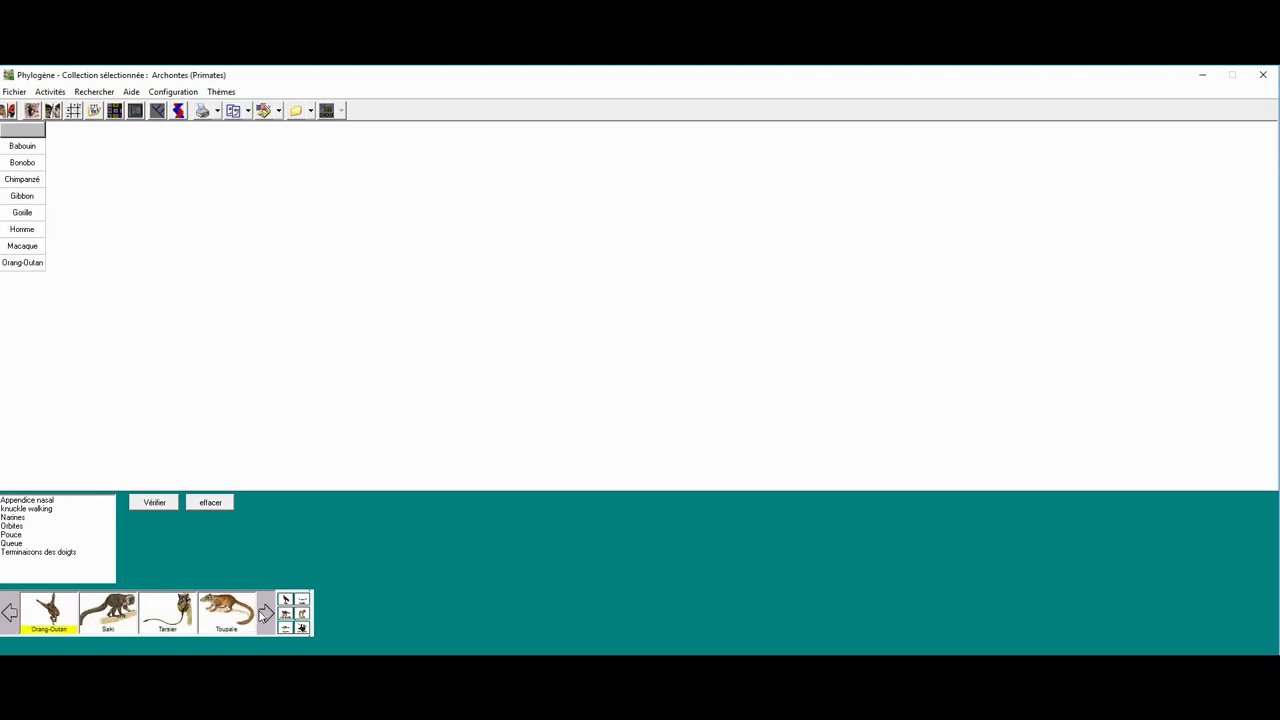
pyautogui.click(225, 618)
# Add the characters Appendice nasal, Narines, Orbites, Pouce, Queue and Terminaisons des doigts to the matrix
pyautogui.click(28, 500)
pyautogui.click(22, 518)
pyautogui.click(16, 526)
pyautogui.click(18, 535)
pyautogui.click(18, 543)
pyautogui.click(18, 552)
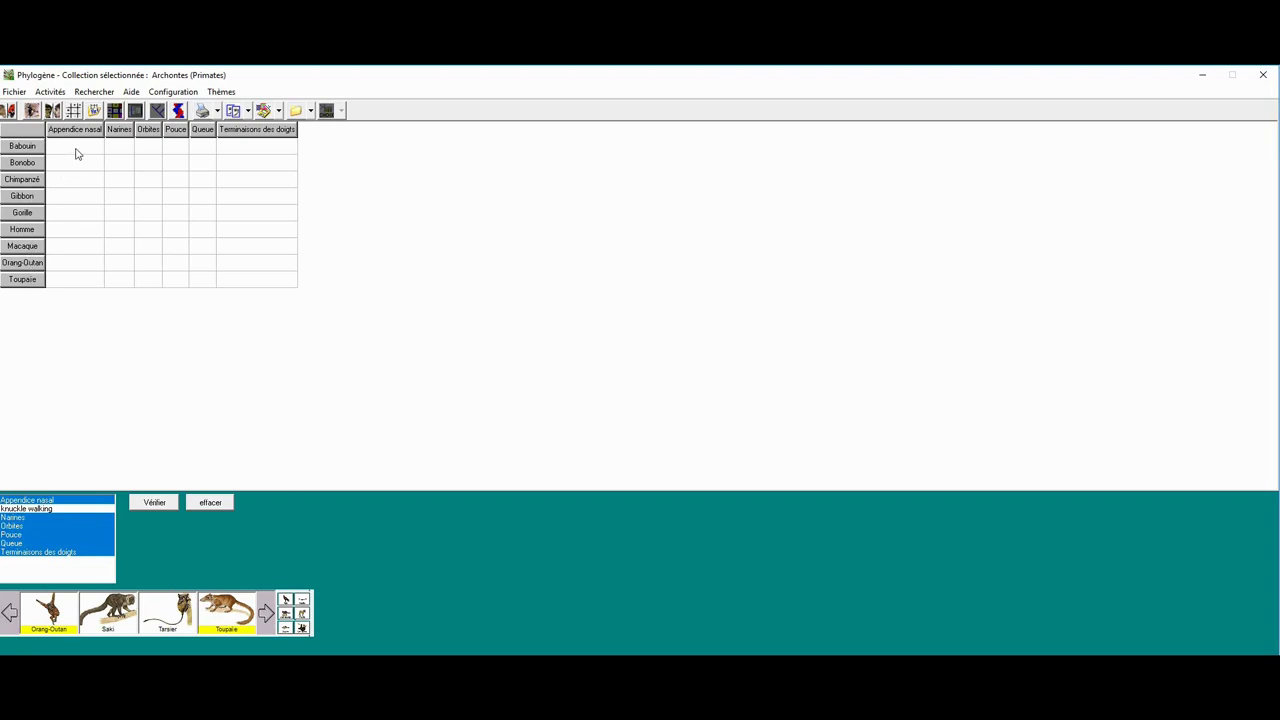
# View Babouin's character images and fill in its Queue as Présente and its Pouce as Opposable
pyautogui.click(110, 150)
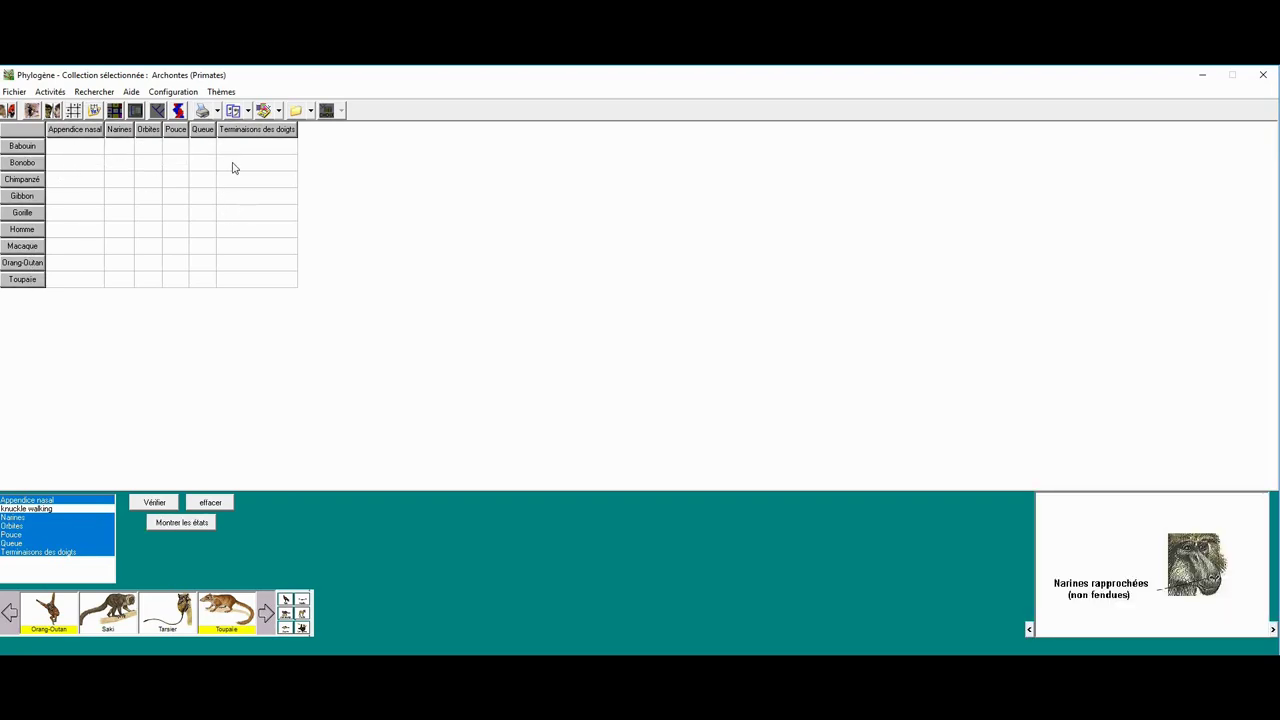
pyautogui.click(201, 152)
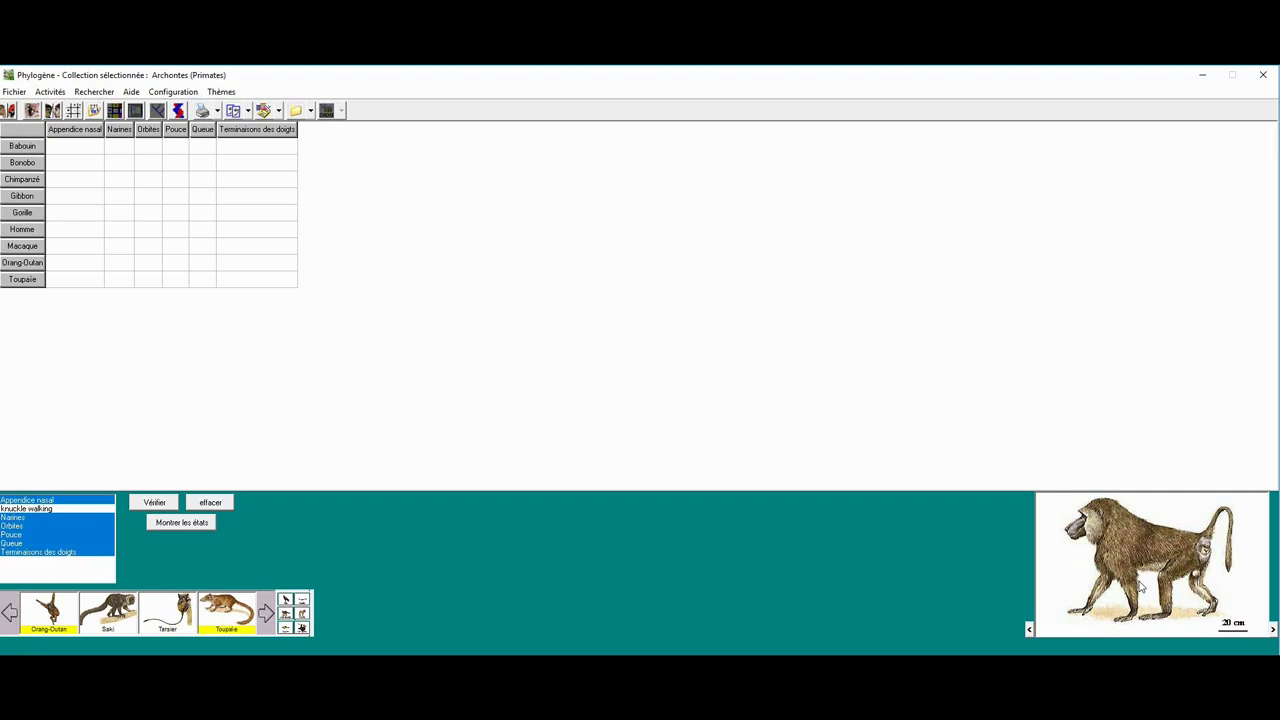
pyautogui.click(206, 153)
pyautogui.click(218, 153)
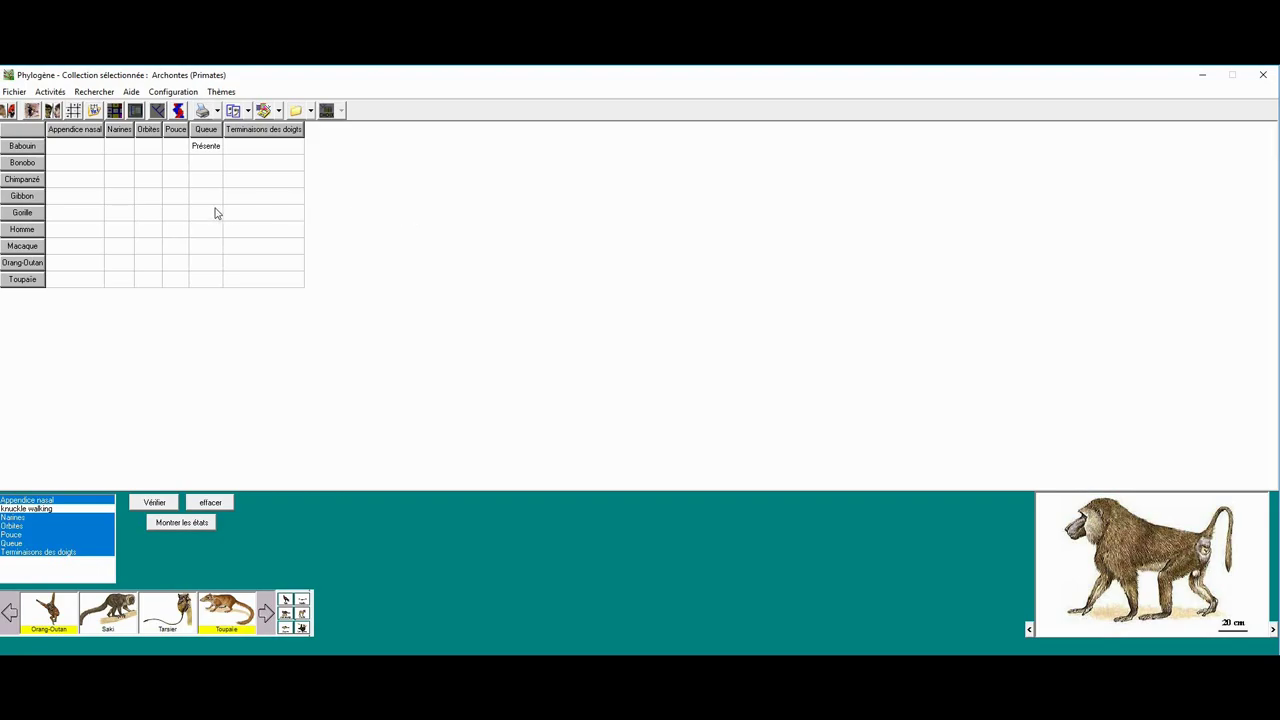
pyautogui.click(181, 150)
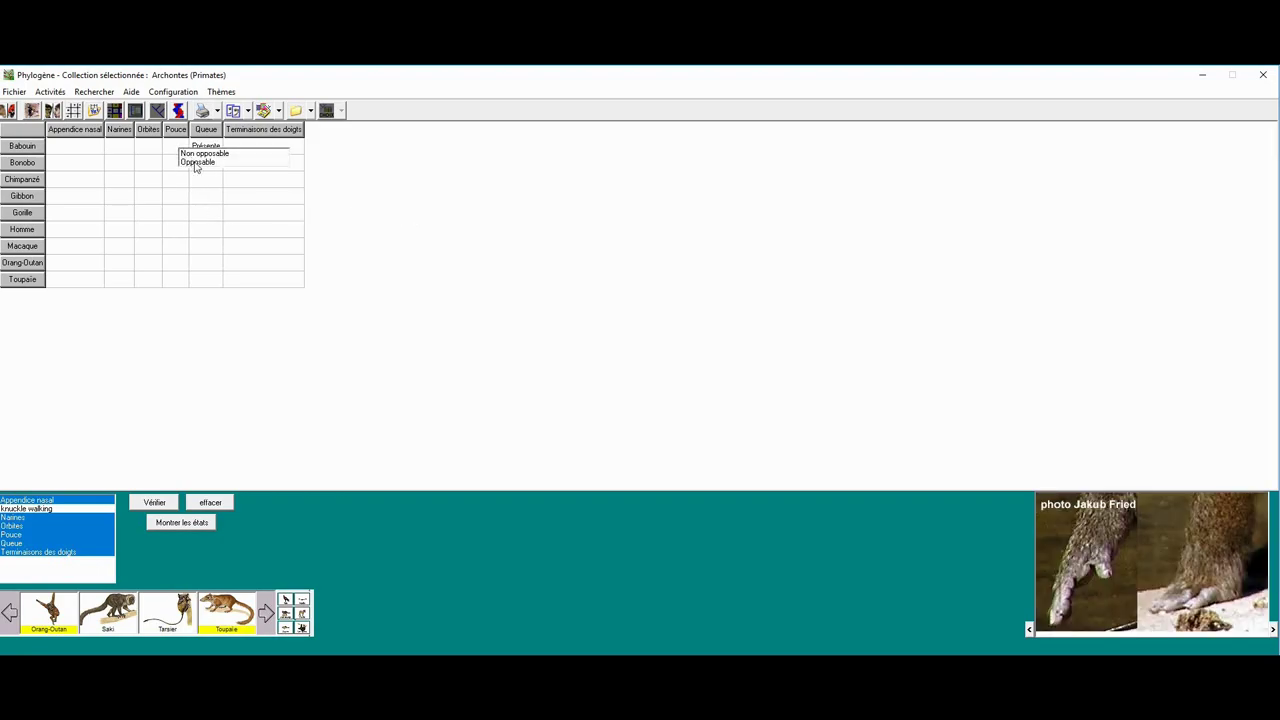
pyautogui.click(196, 162)
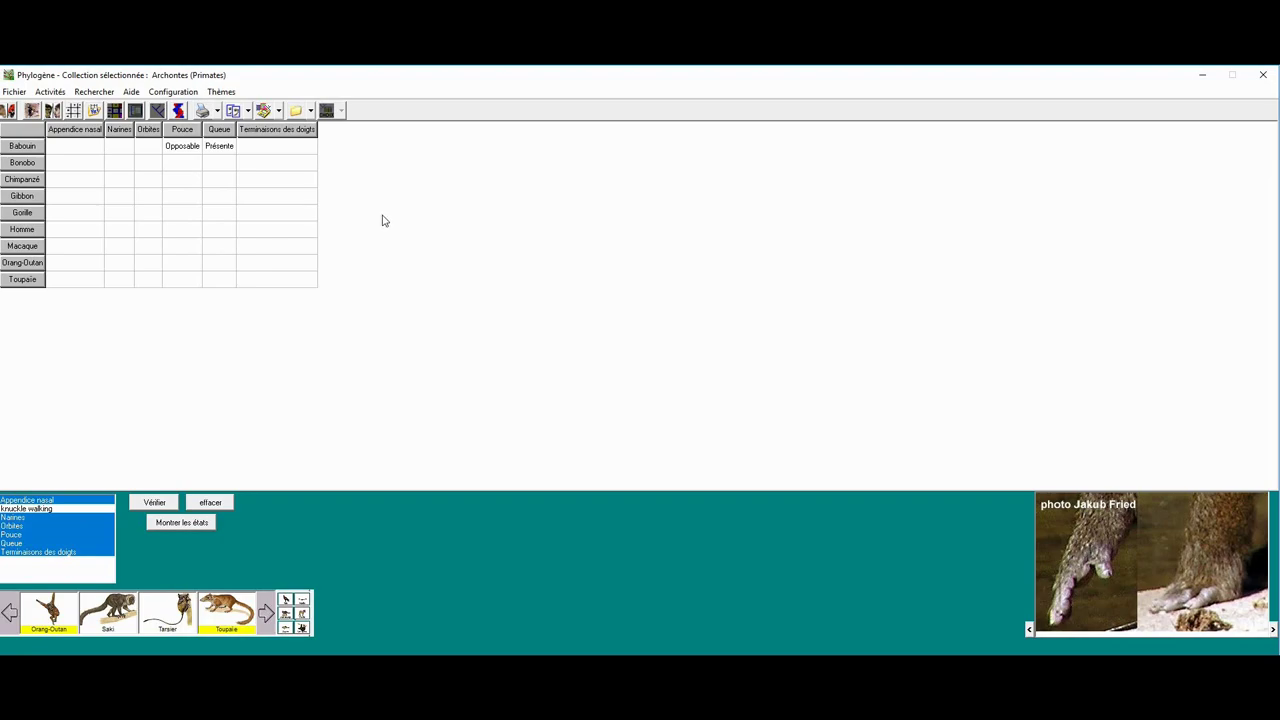
# Fill in Homme's Queue as Absente, and Gorille's Pouce as Opposable and Queue as Absente
pyautogui.click(213, 233)
pyautogui.click(224, 246)
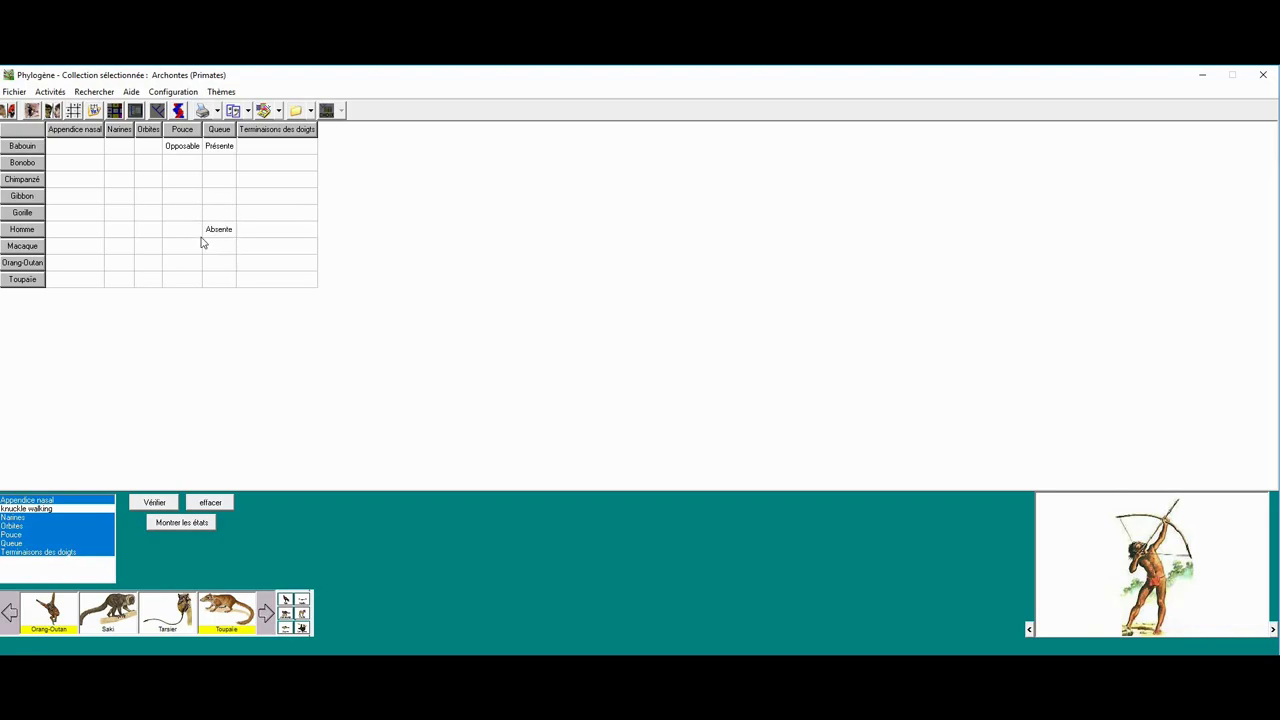
pyautogui.click(195, 213)
pyautogui.click(200, 226)
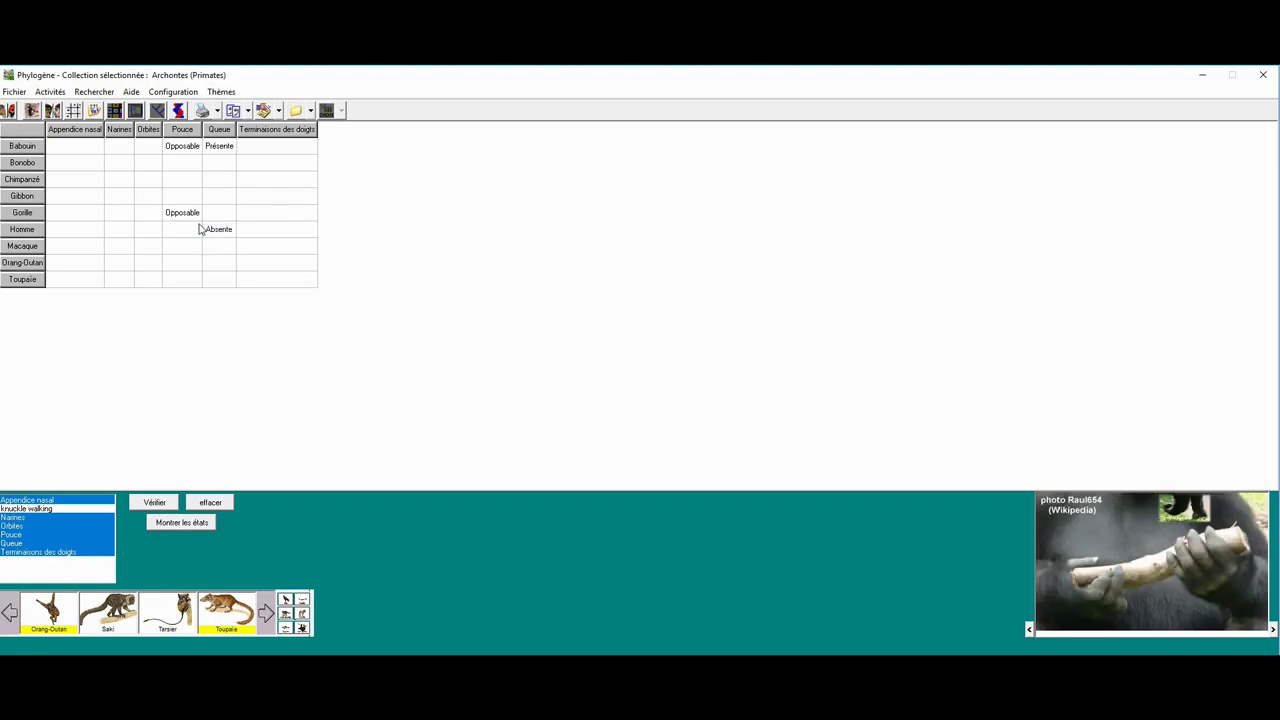
pyautogui.click(221, 218)
pyautogui.click(235, 229)
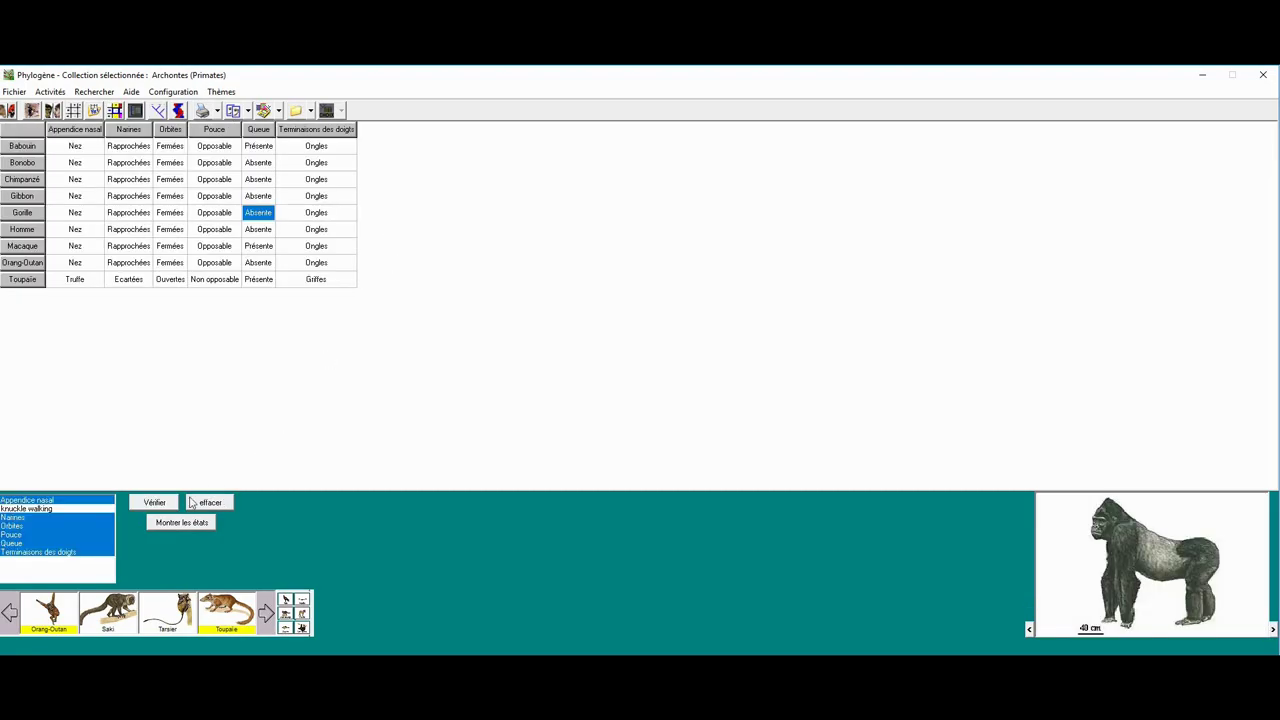
# Verify the completed matrix and code the primitive states using Toupaie as the outgroup taxon
pyautogui.click(154, 502)
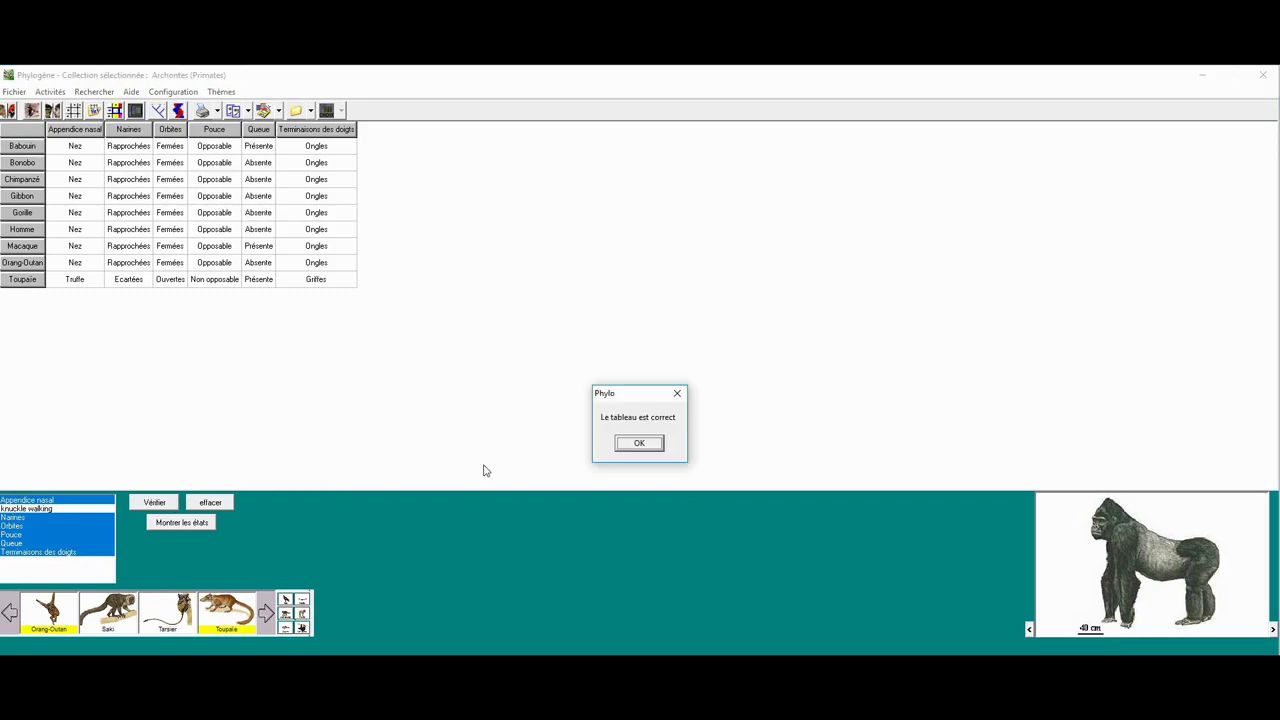
pyautogui.click(637, 444)
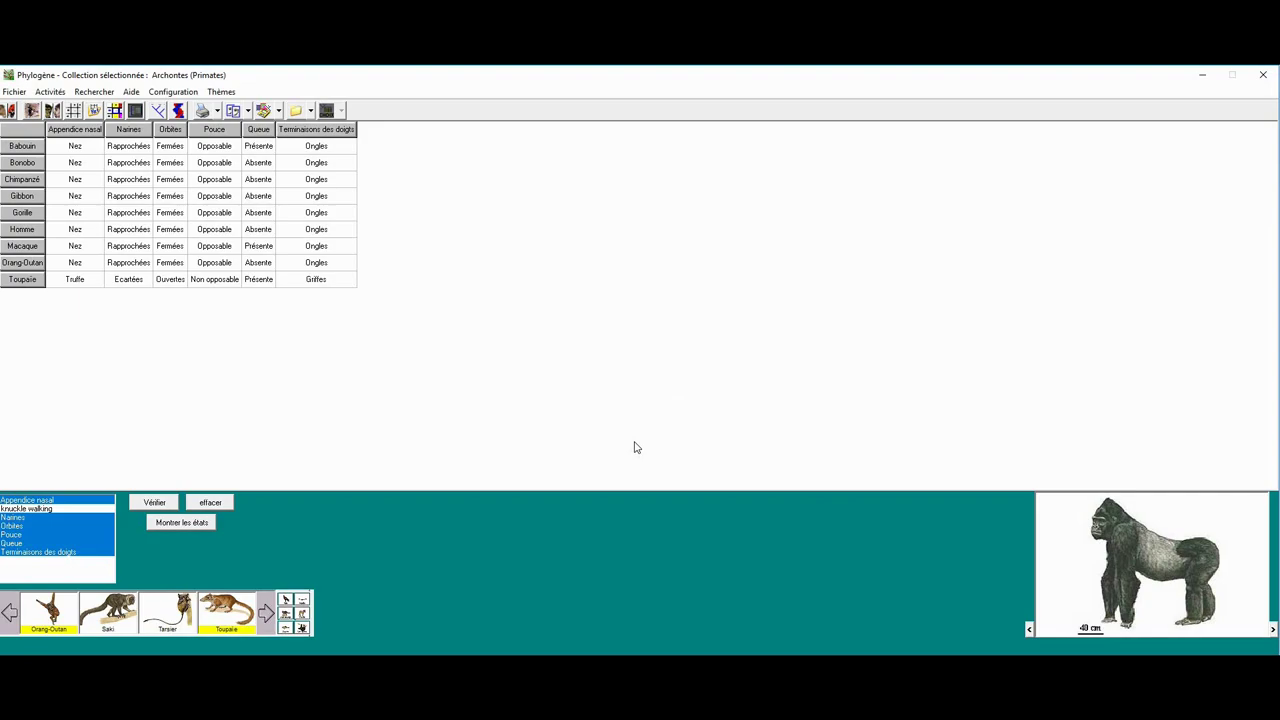
pyautogui.click(115, 112)
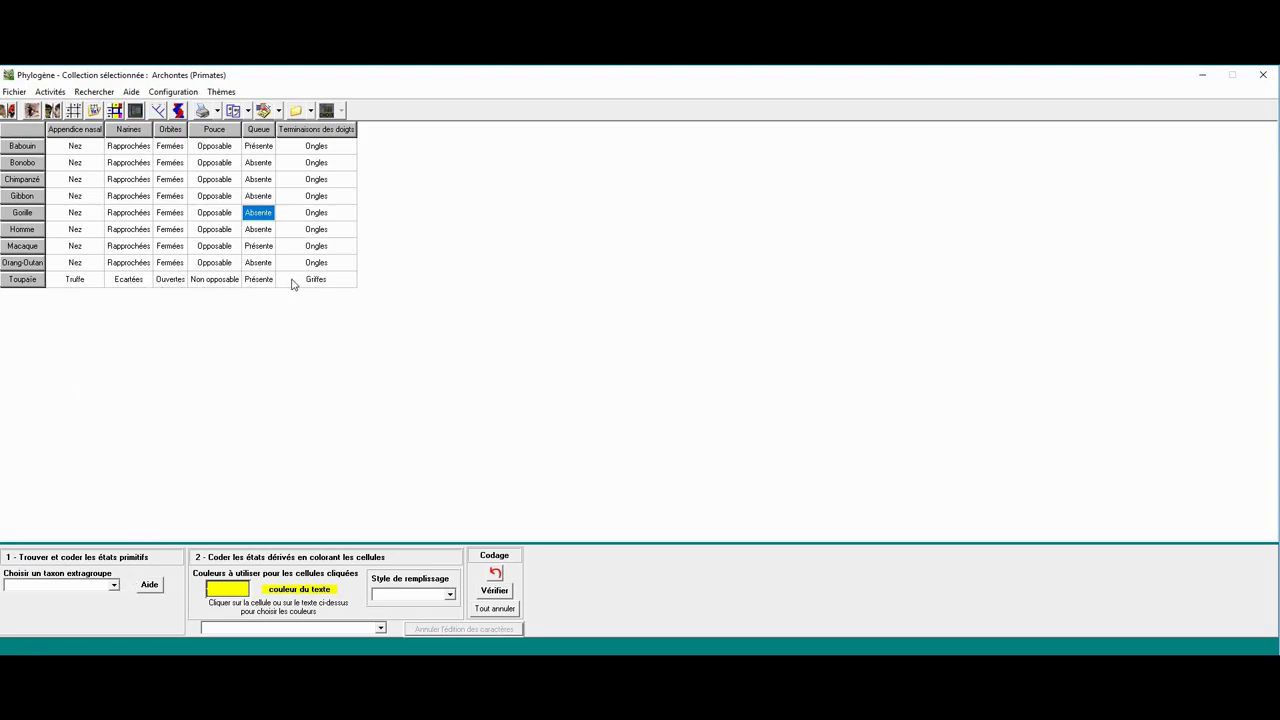
pyautogui.click(113, 585)
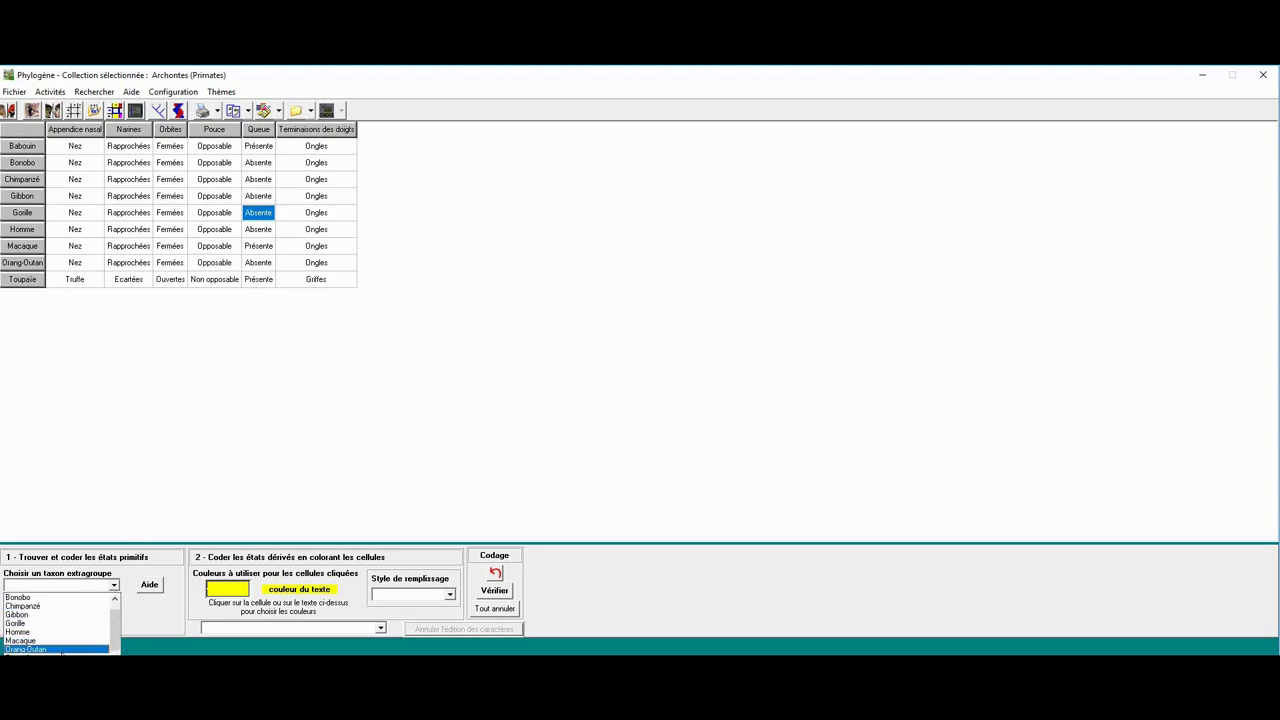
pyautogui.click(74, 649)
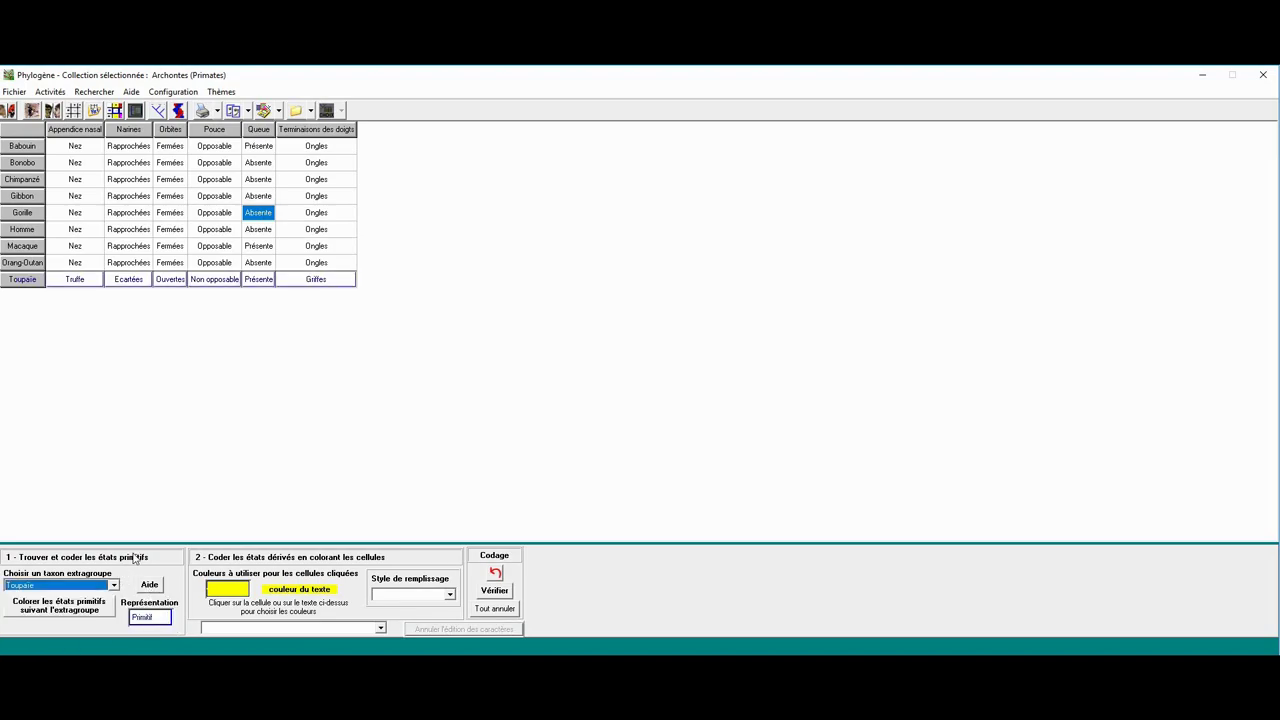
pyautogui.click(84, 610)
pyautogui.click(313, 281)
# Colour the Appendice nasal cells of Babouin, Bonobo and Chimpanzé yellow as derived states
pyautogui.click(92, 148)
pyautogui.click(94, 164)
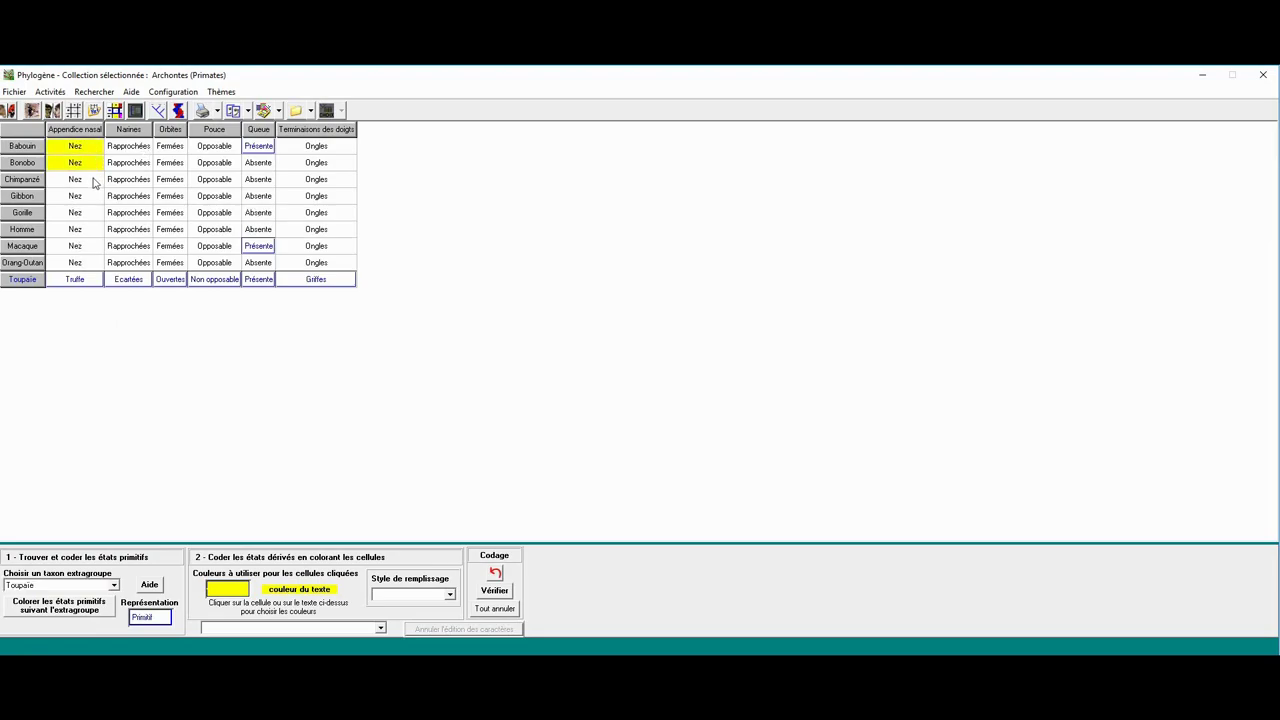
pyautogui.click(96, 183)
# Using the option that colours identical states alike, mark the derived states of all six characters in yellow and verify the coding
pyautogui.click(381, 629)
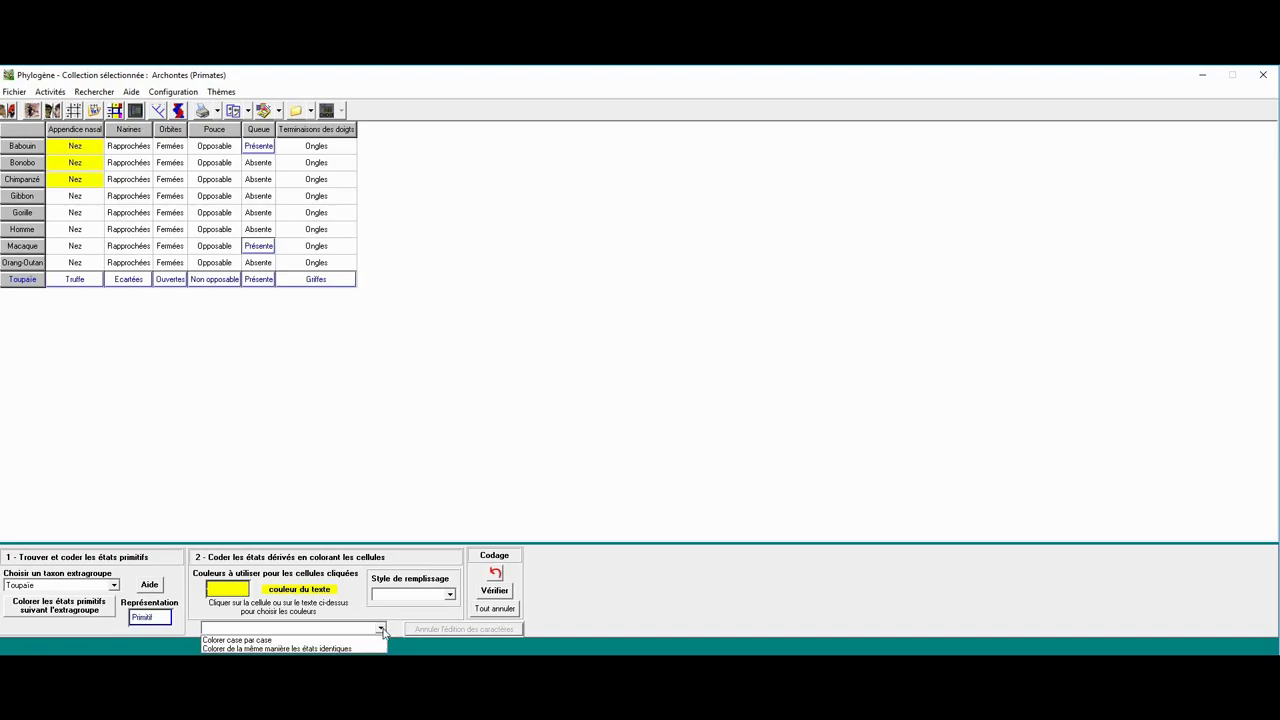
pyautogui.click(364, 649)
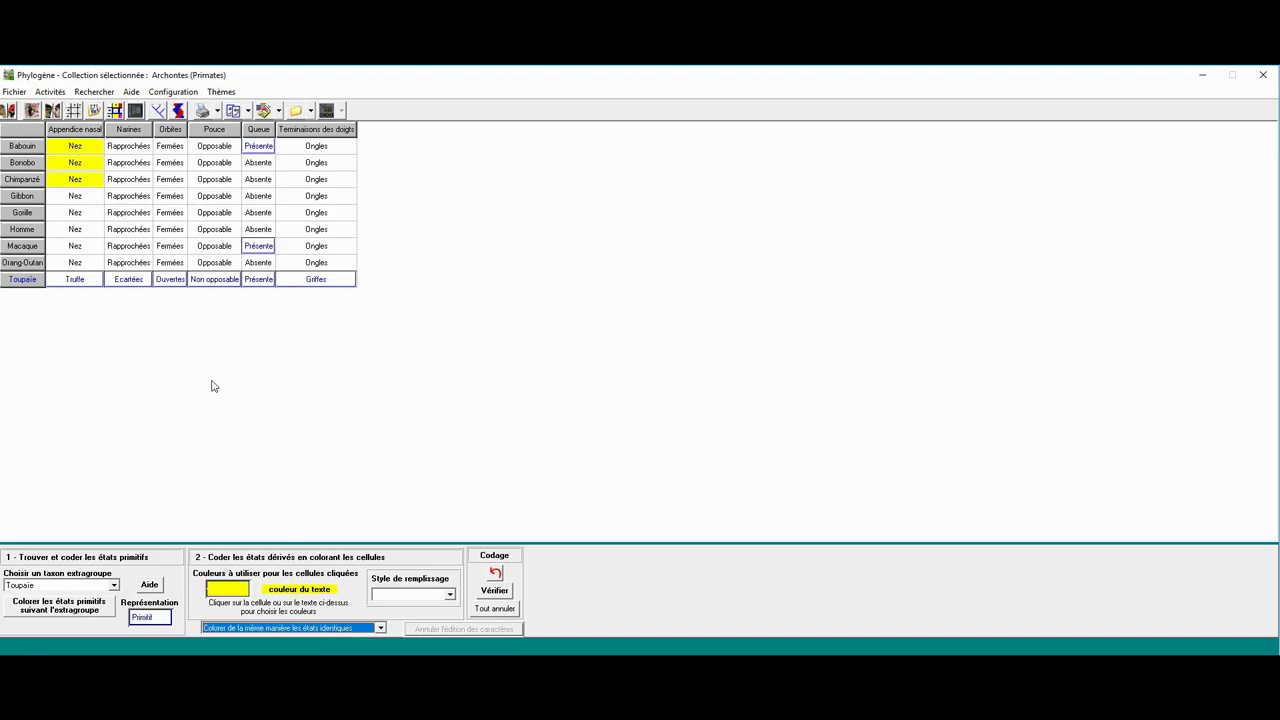
pyautogui.click(85, 200)
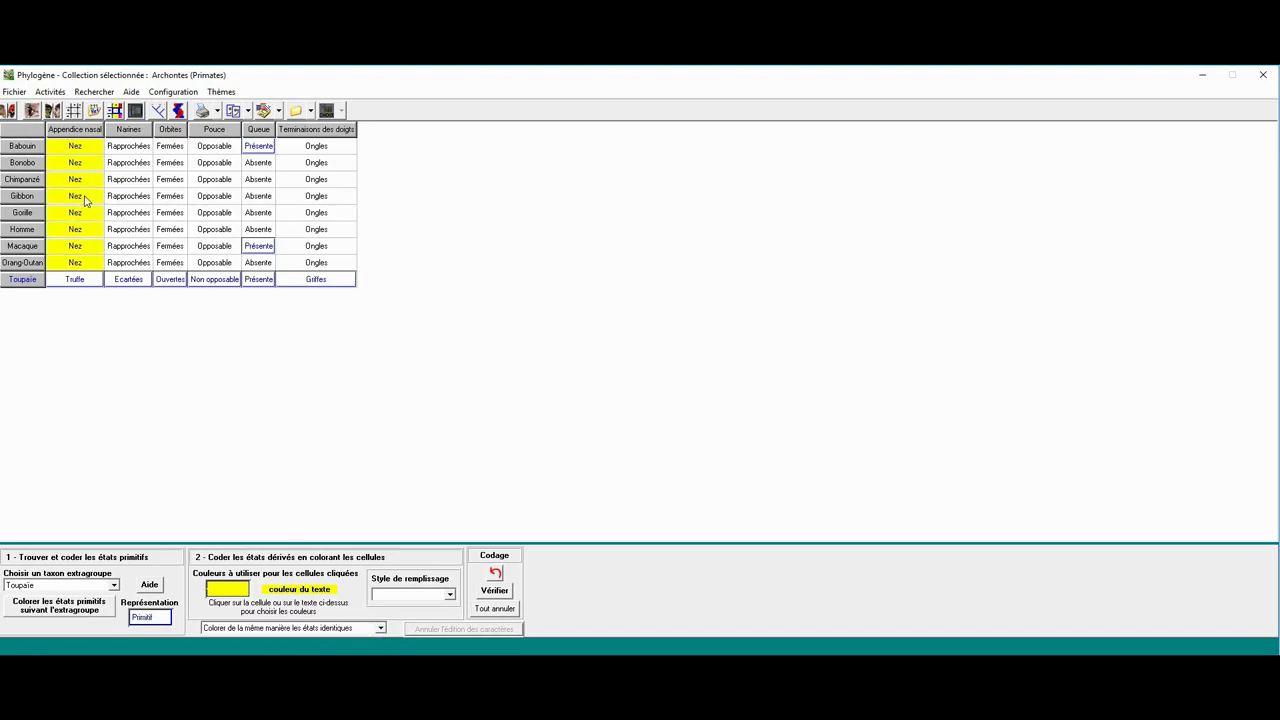
pyautogui.click(134, 148)
pyautogui.click(170, 148)
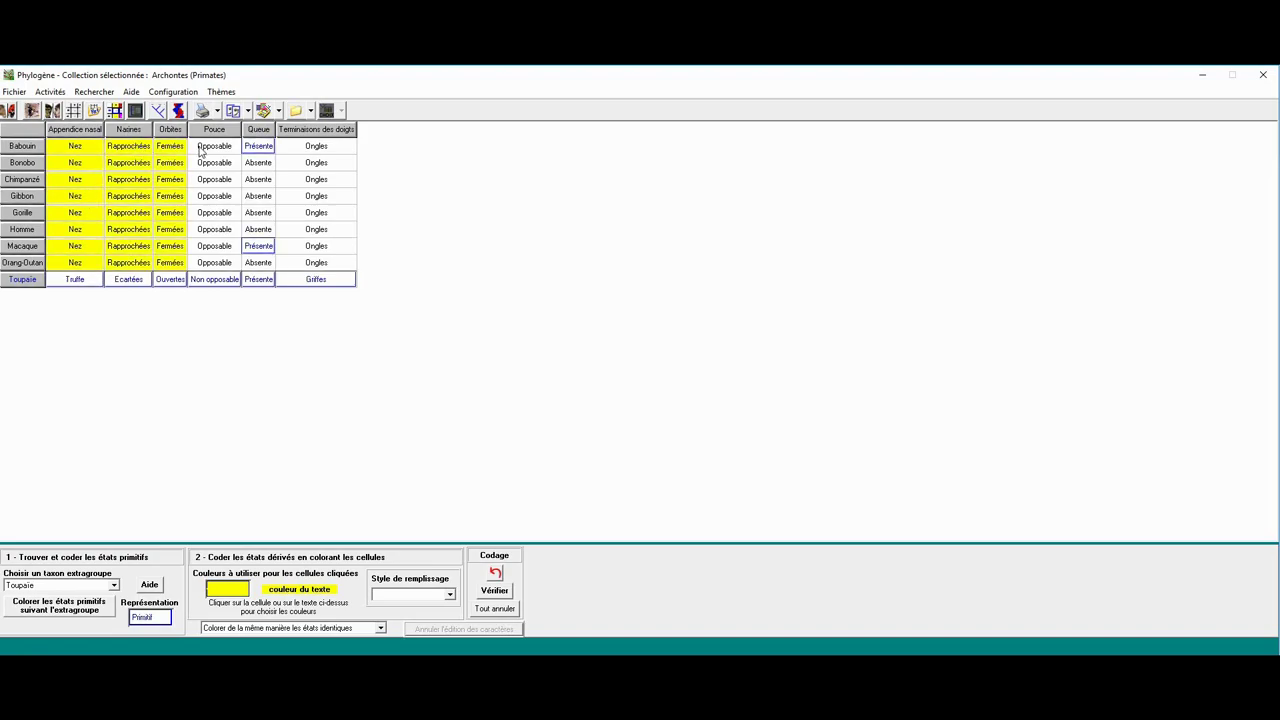
pyautogui.click(202, 152)
pyautogui.click(262, 169)
pyautogui.click(306, 166)
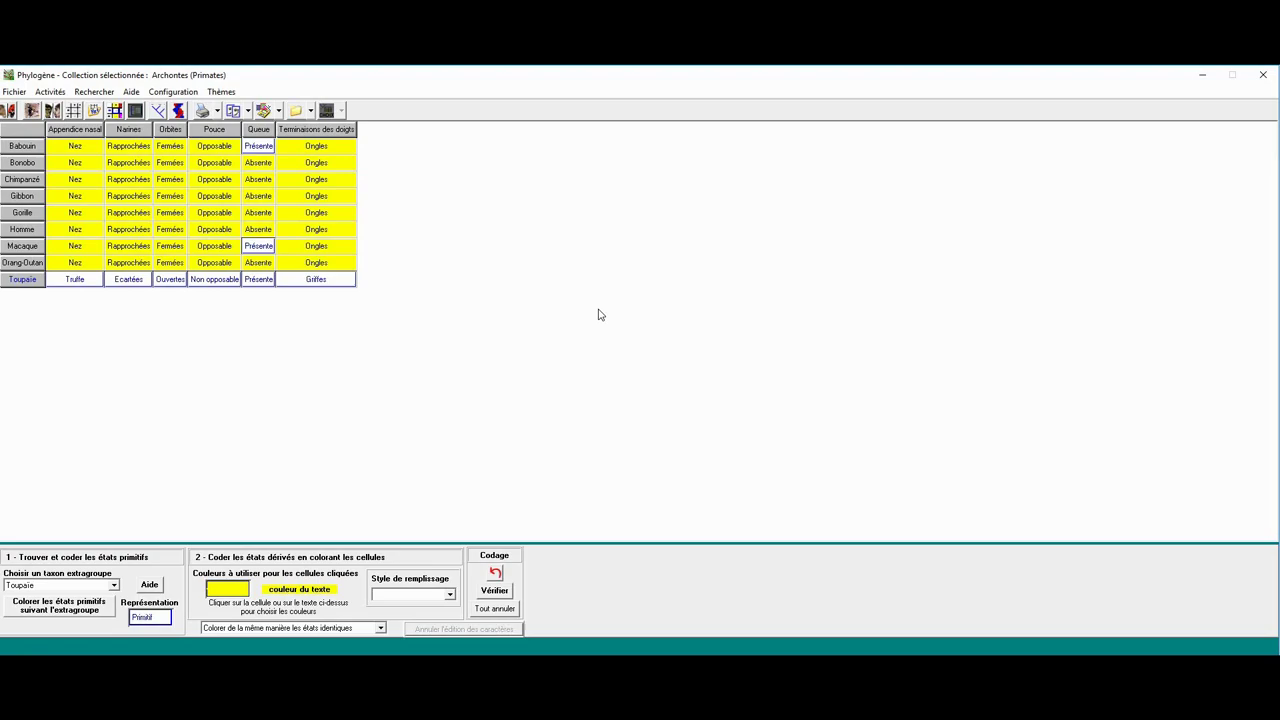
pyautogui.click(497, 590)
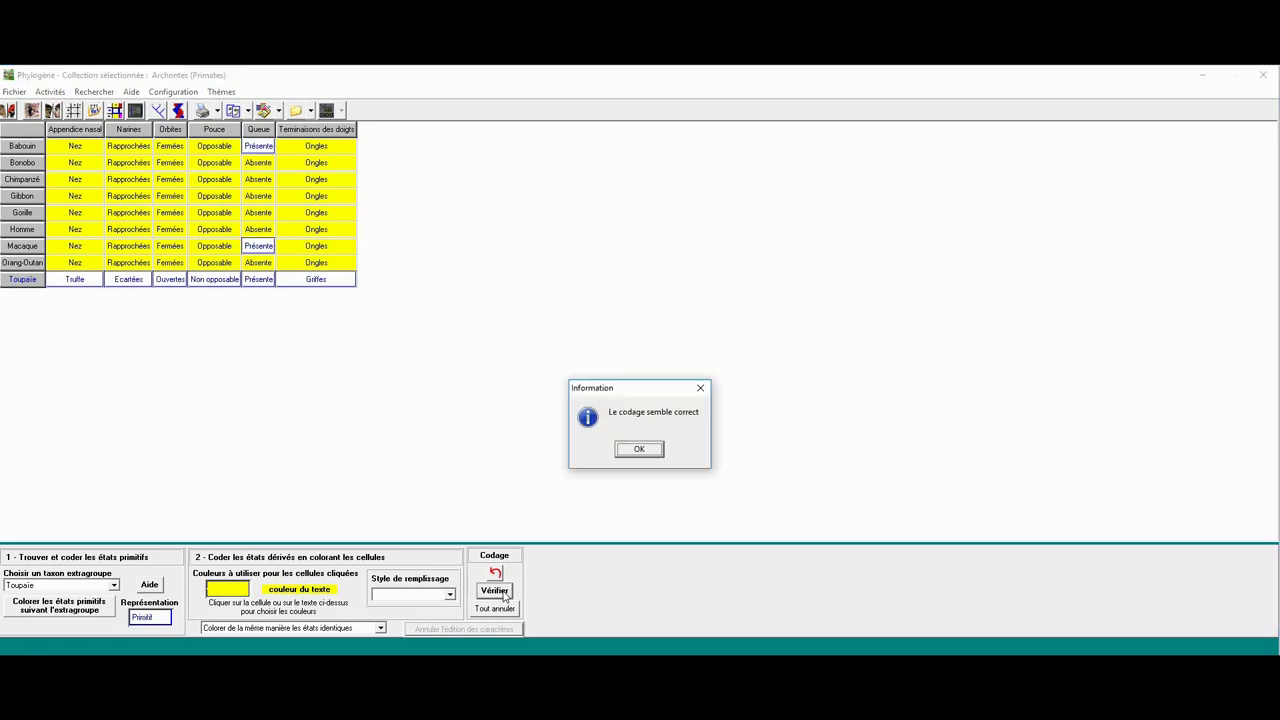
pyautogui.click(640, 450)
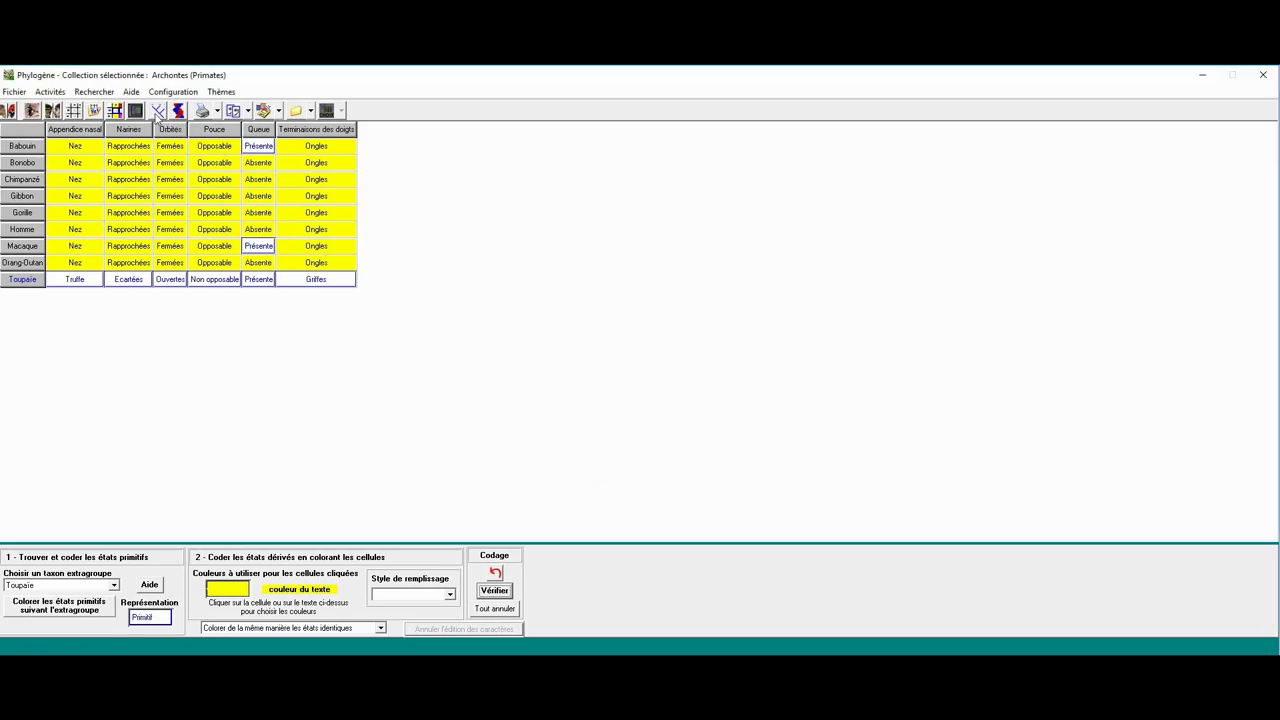
# Start a cladistic tree, enlarge the table area and bring all nine taxa from Babouin to Toupaie into the tree view
pyautogui.click(158, 111)
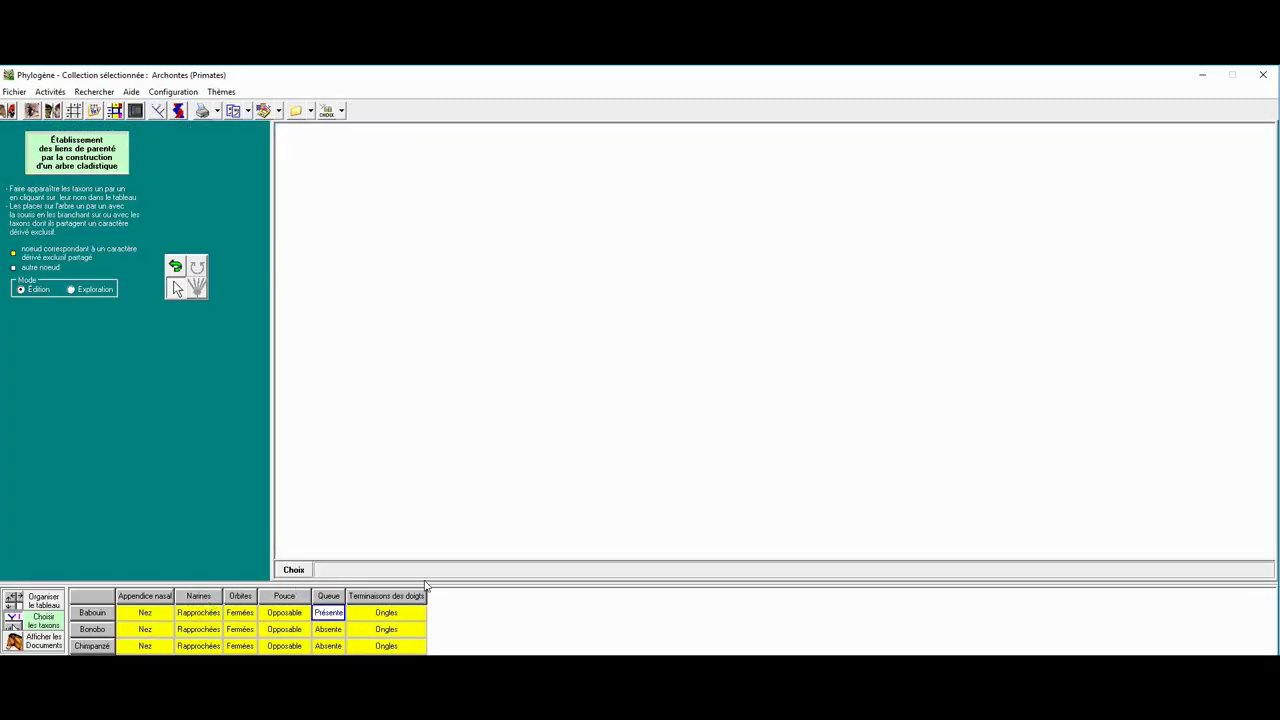
pyautogui.moveTo(429, 582); pyautogui.dragTo(429, 432)
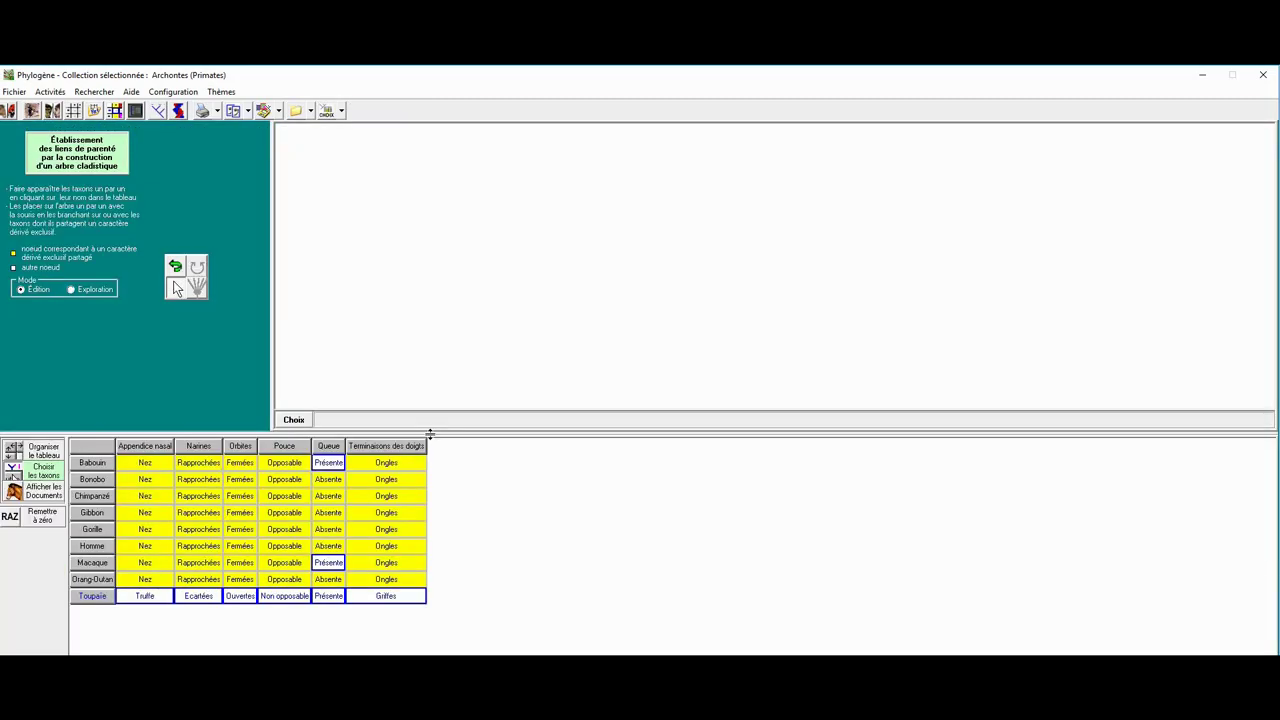
pyautogui.click(93, 464)
pyautogui.click(97, 480)
pyautogui.click(98, 496)
pyautogui.click(98, 513)
pyautogui.click(98, 529)
pyautogui.click(98, 546)
pyautogui.click(98, 562)
pyautogui.click(98, 579)
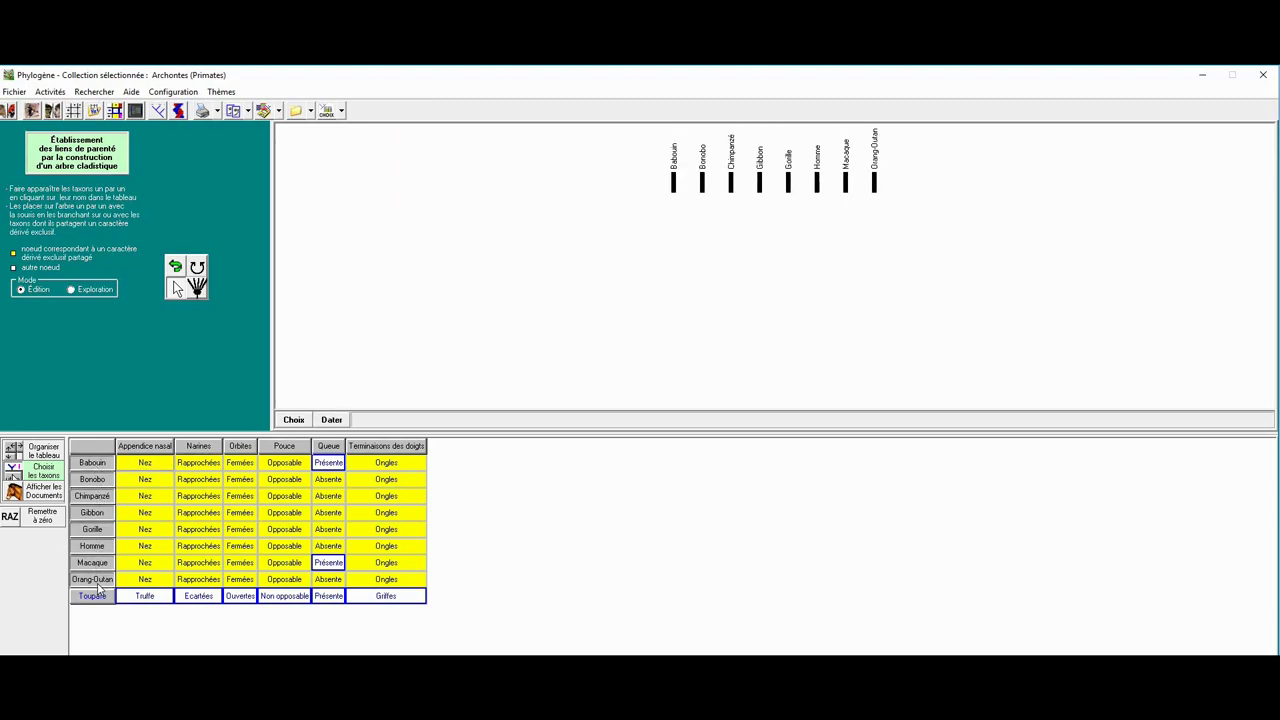
pyautogui.click(98, 596)
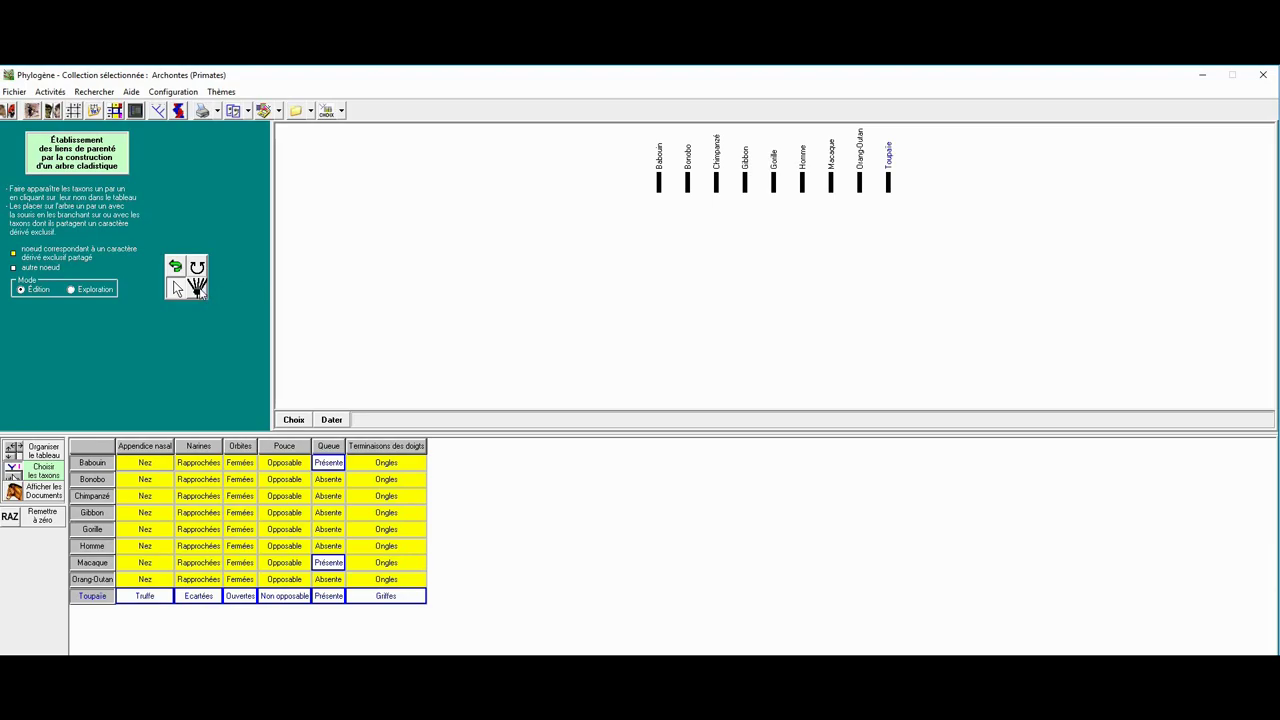
# Join all nine taxa into a rake-shaped tree and display the states of Terminaisons des doigts, Pouce and Orbites on its branches
pyautogui.click(197, 288)
pyautogui.click(612, 449)
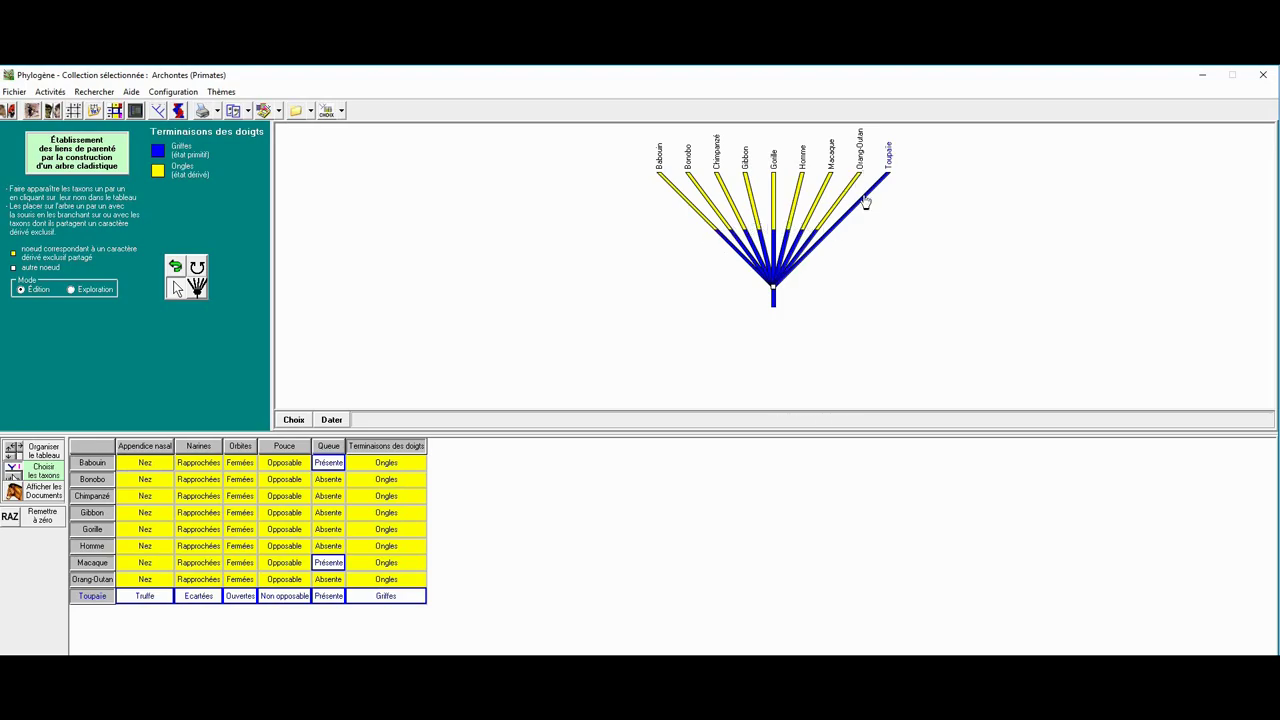
pyautogui.click(297, 447)
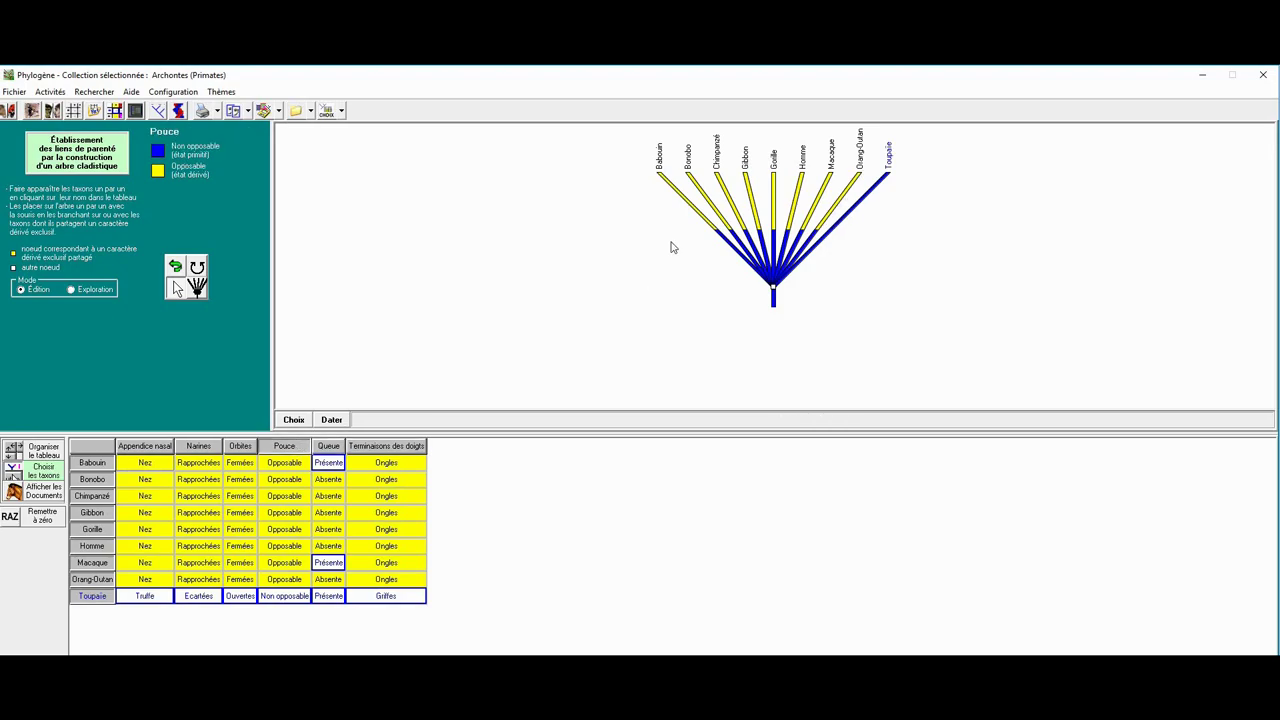
pyautogui.click(241, 447)
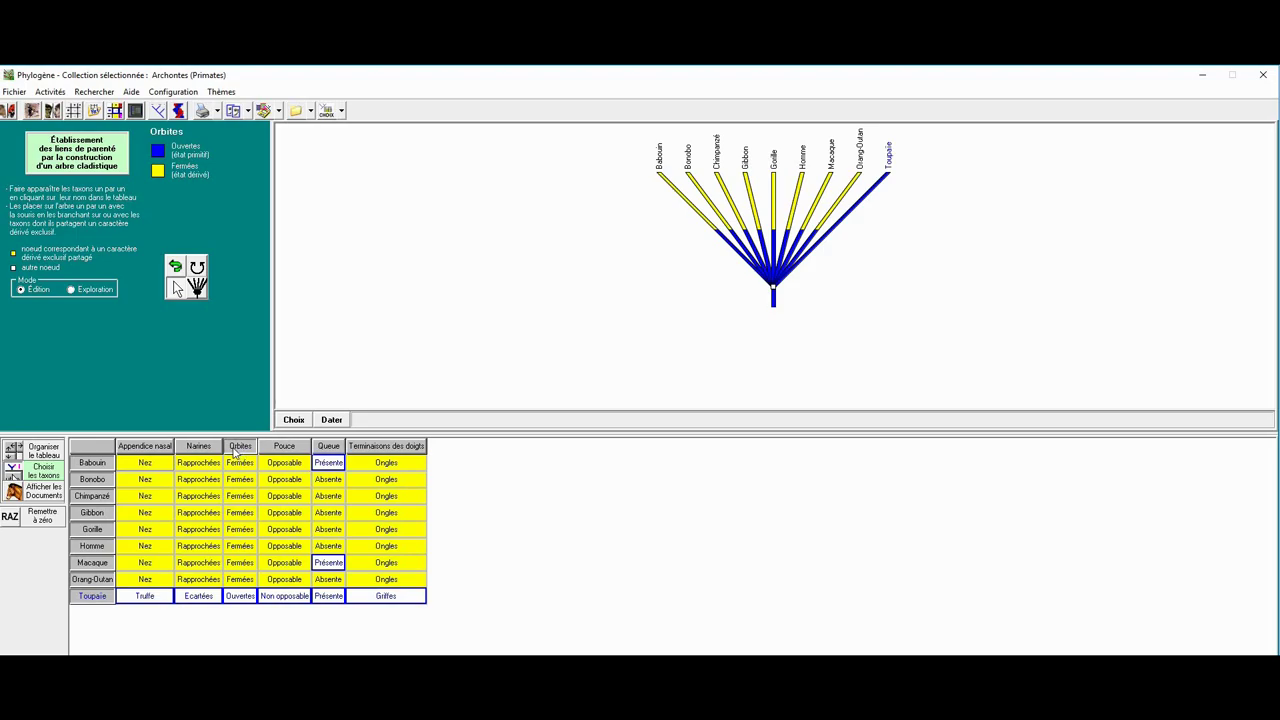
# Display the states of Narines, Appendice nasal and Terminaisons des doigts in turn on the rake-shaped tree
pyautogui.click(195, 447)
pyautogui.click(156, 447)
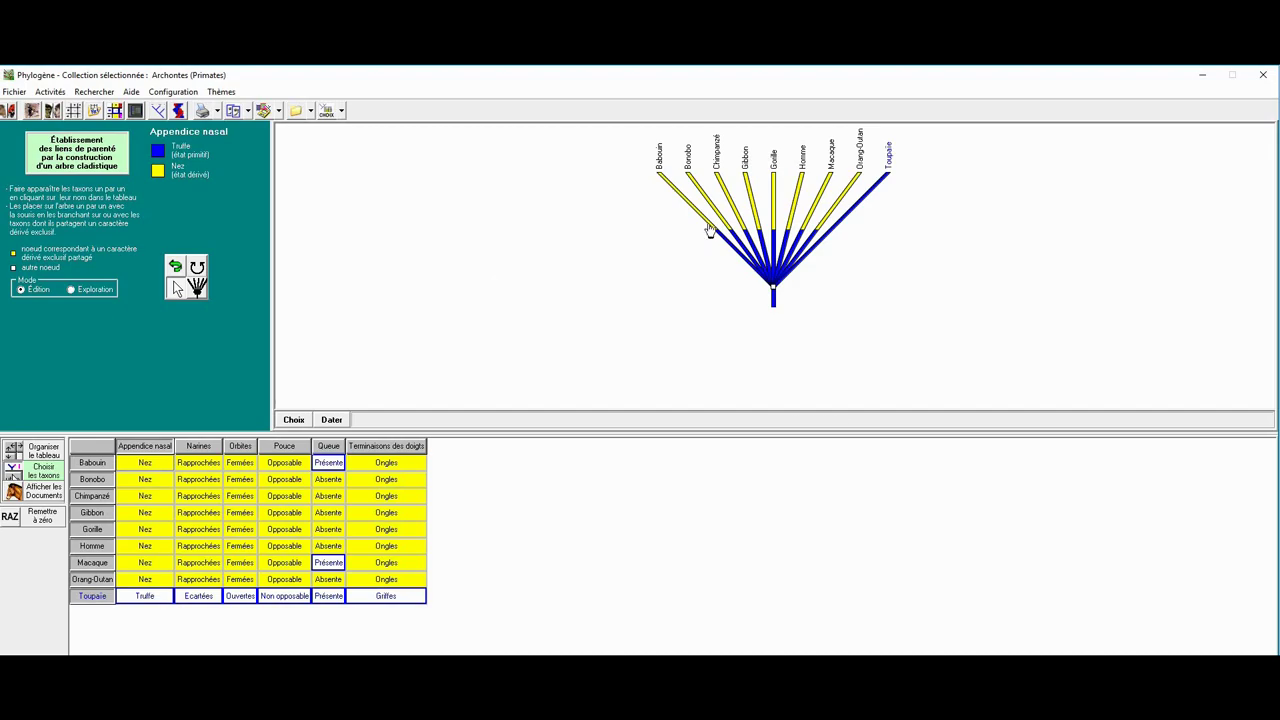
pyautogui.click(405, 445)
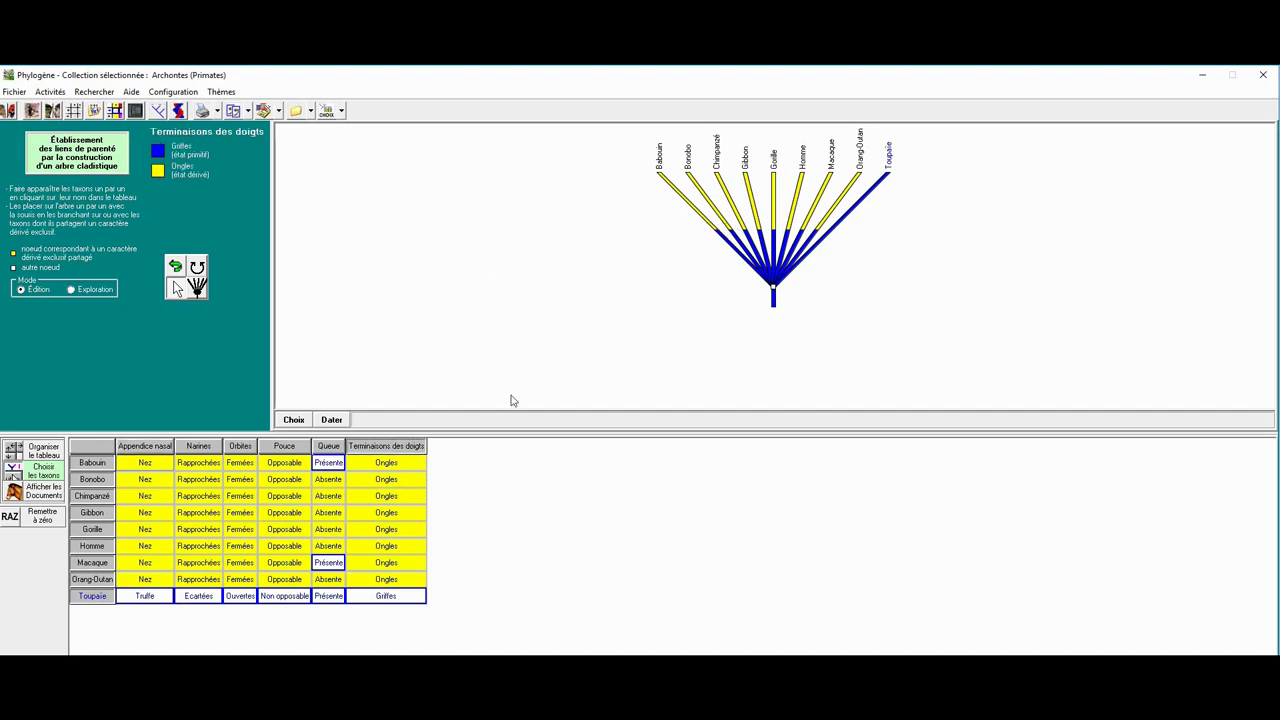
# Group the eight taxa with the derived state Ongles on one shared node, leaving Toupaie on its own branch from the root
pyautogui.moveTo(818, 236); pyautogui.dragTo(845, 186)
pyautogui.moveTo(771, 229); pyautogui.dragTo(785, 256)
pyautogui.moveTo(717, 228); pyautogui.dragTo(772, 265)
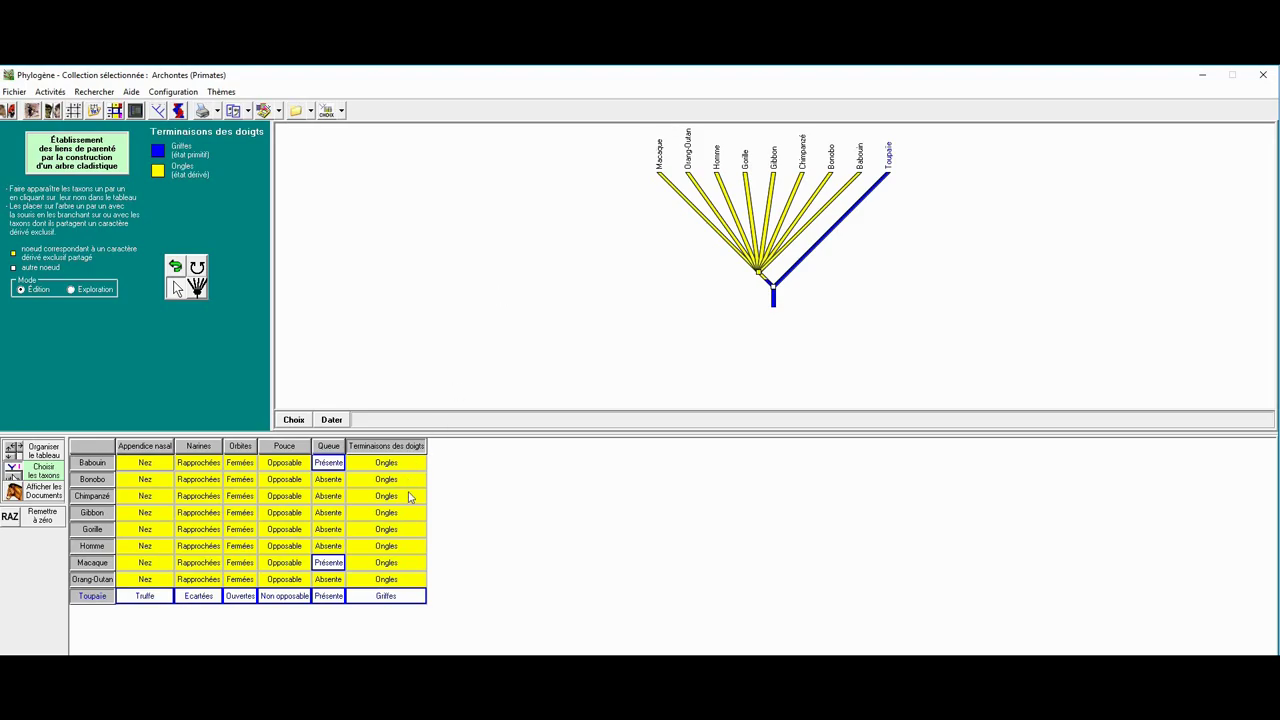
# Check the regrouped tree against Pouce, Orbites, Narines, Appendice nasal and Queue by displaying each character's states on the branches
pyautogui.click(295, 448)
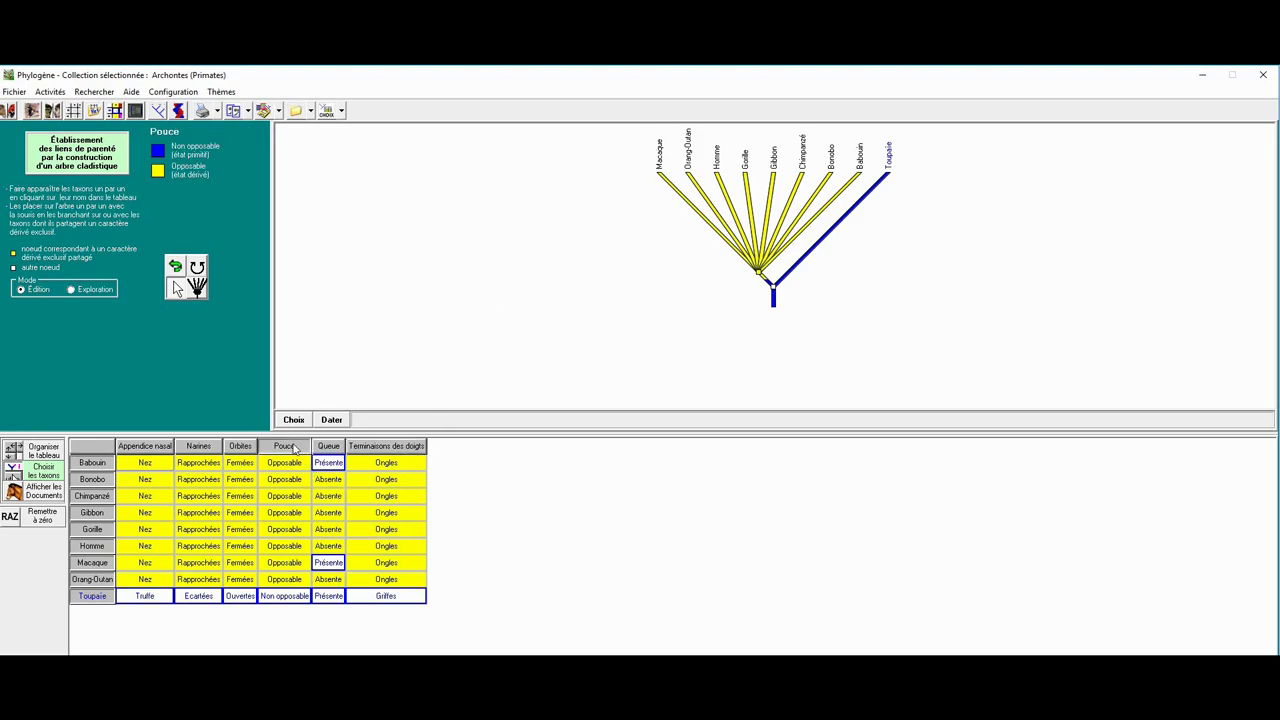
pyautogui.click(240, 447)
pyautogui.click(198, 447)
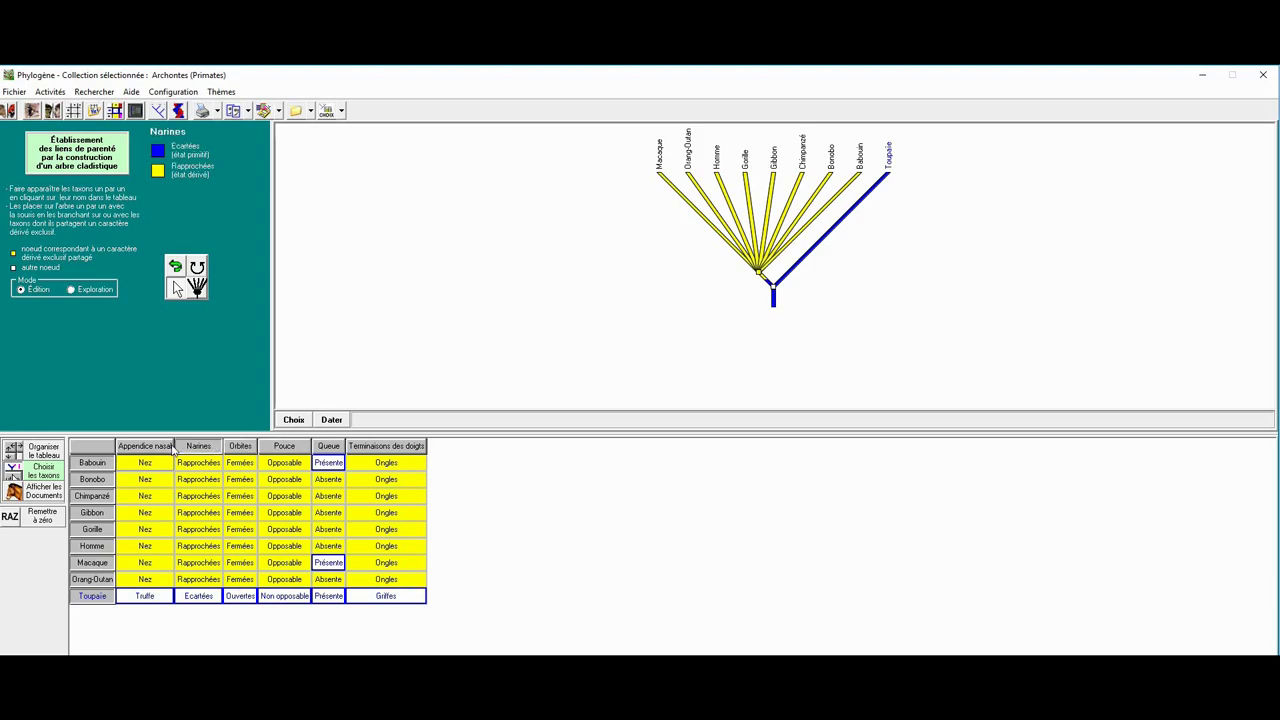
pyautogui.click(163, 448)
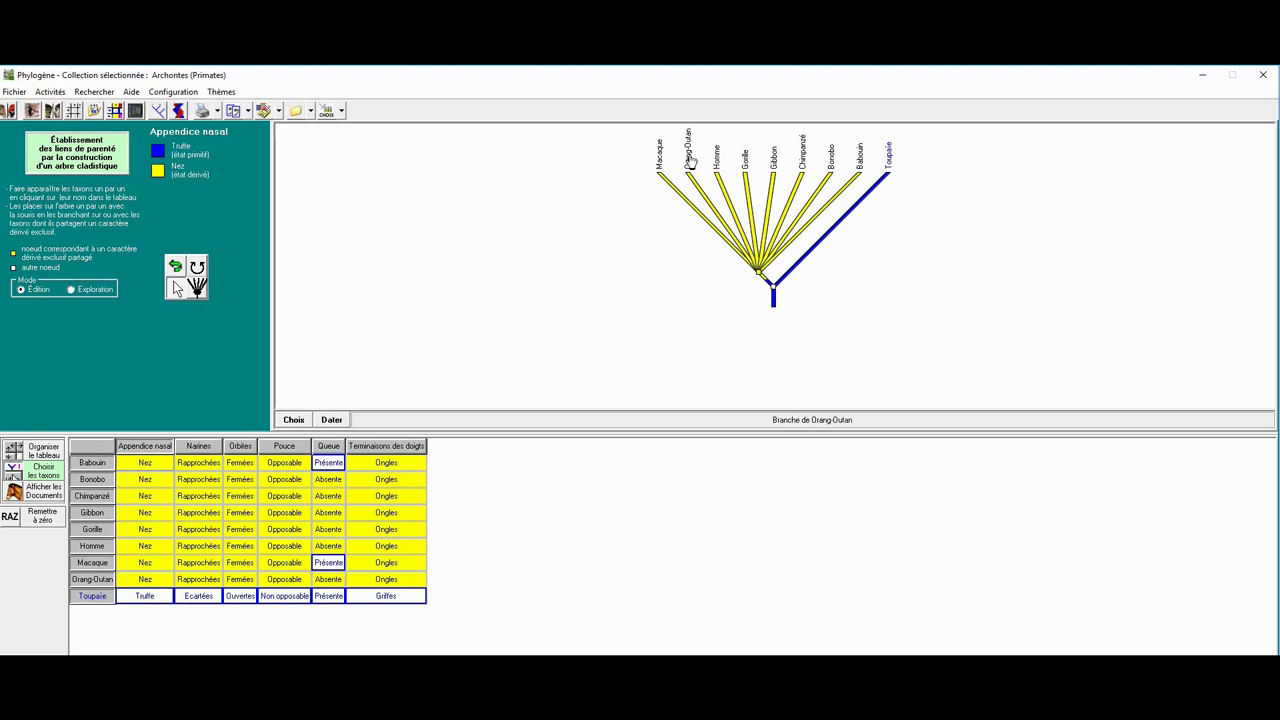
pyautogui.click(326, 450)
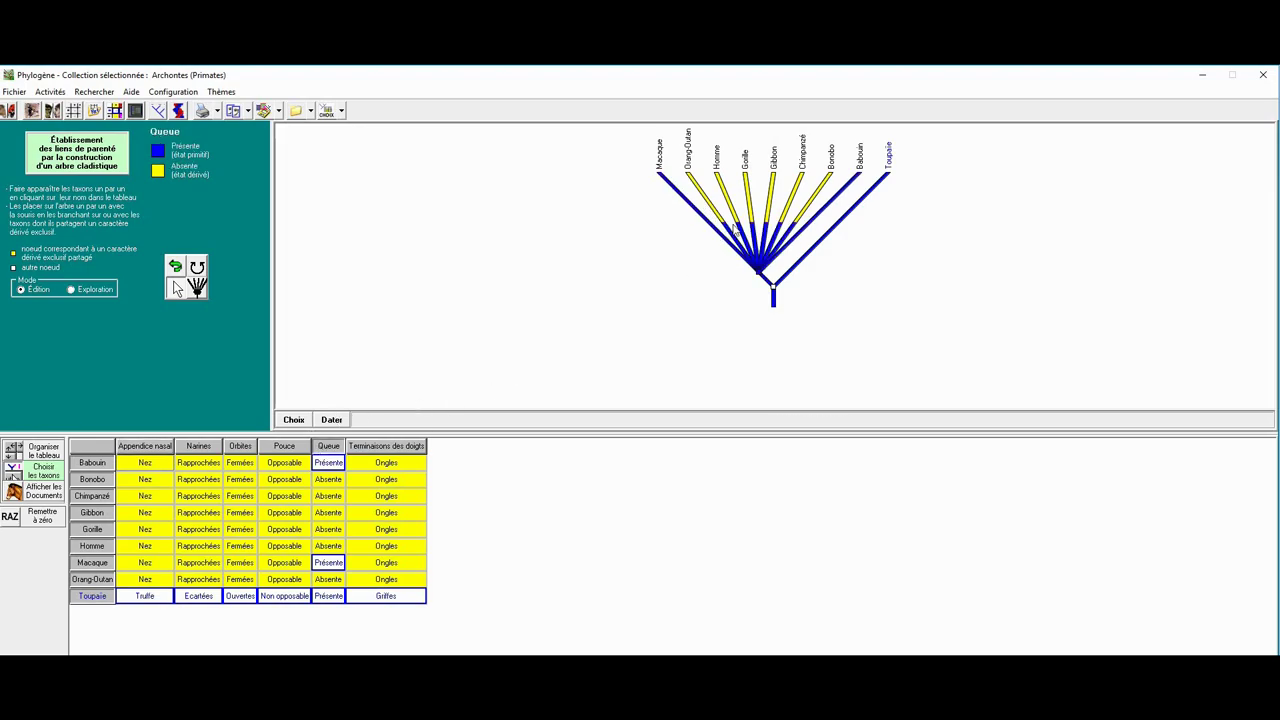